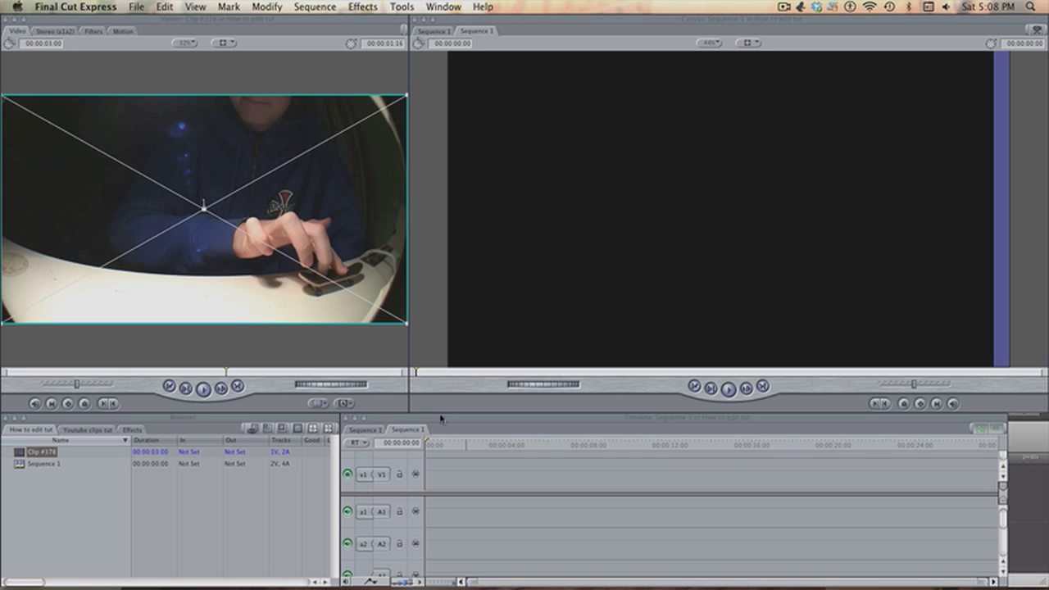
Step: Place Clip #378 at the start of Sequence 1 and play it
{"action": "left_click", "coordinate": [440, 418]}
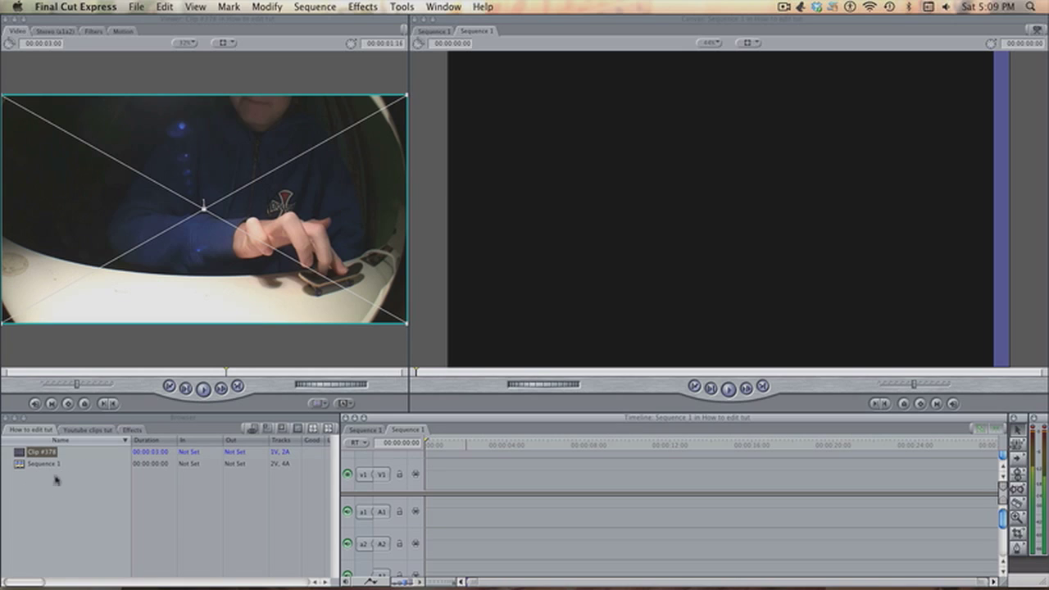
{"action": "left_click", "coordinate": [18, 453]}
{"action": "left_click_drag", "start_coordinate": [18, 453], "coordinate": [439, 471]}
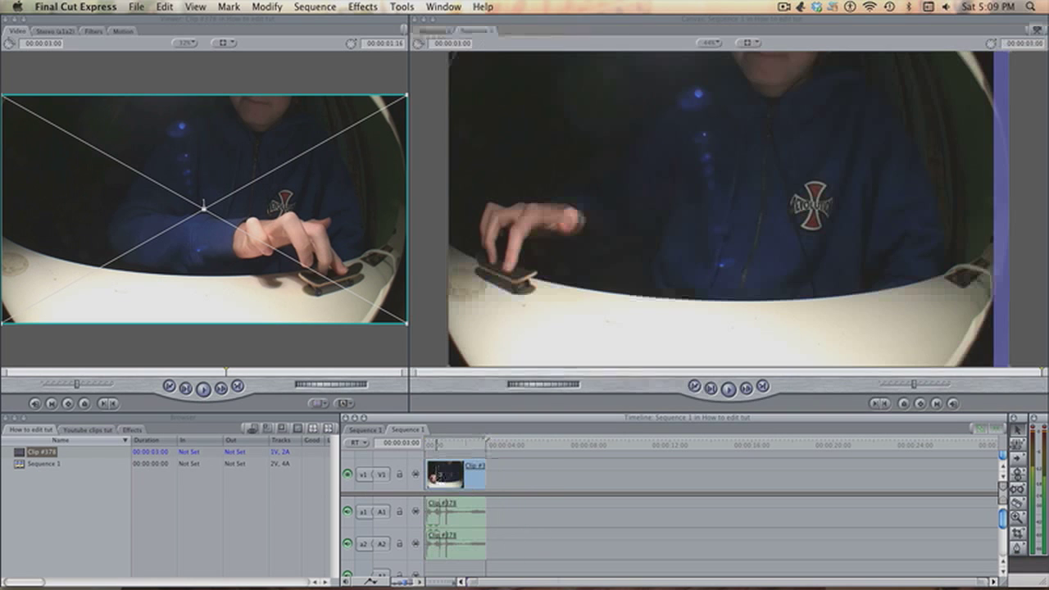
{"action": "left_click", "coordinate": [433, 445]}
{"action": "key", "text": "space"}
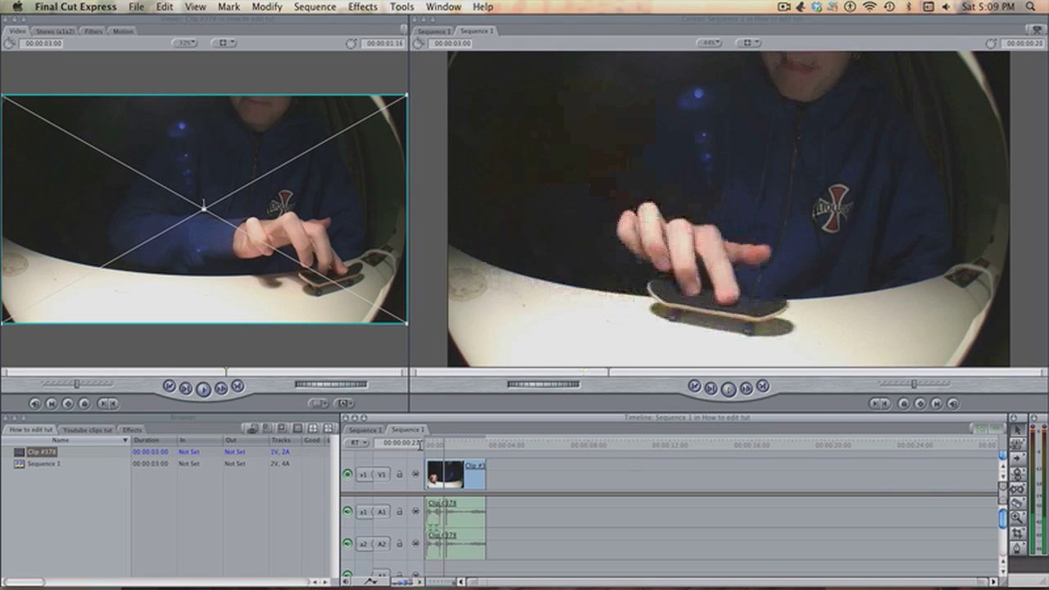
Step: Replay the sequence and add a second copy of Clip #378 further along V1
{"action": "left_click", "coordinate": [424, 445]}
{"action": "key", "text": "space"}
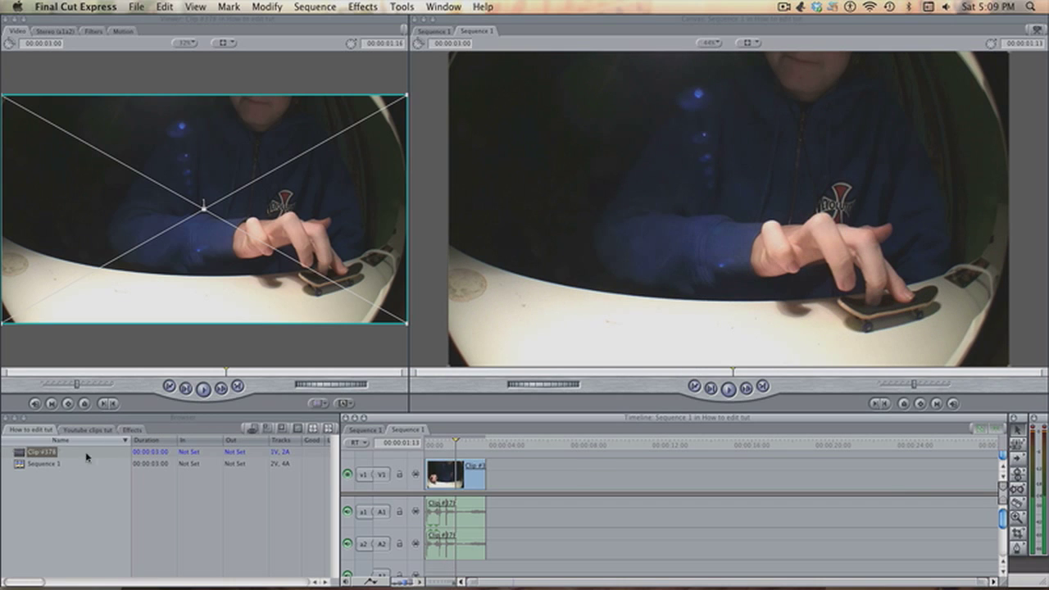
{"action": "left_click_drag", "start_coordinate": [25, 452], "coordinate": [545, 475]}
{"action": "left_click_drag", "start_coordinate": [467, 450], "coordinate": [565, 450]}
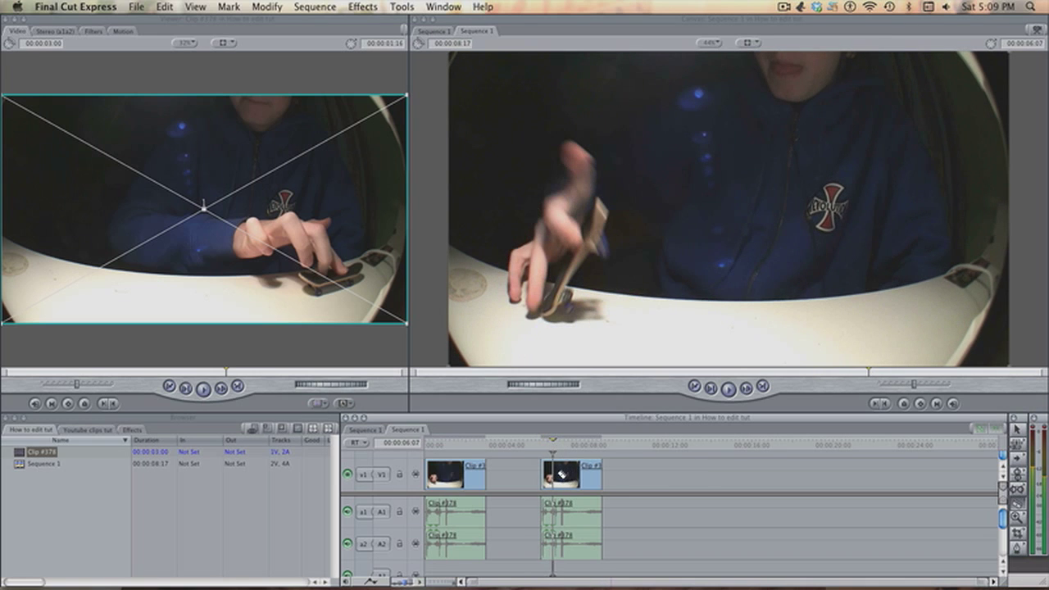
Step: Cut the second clip at two points a few frames apart and select that slice
{"action": "left_click", "coordinate": [562, 470]}
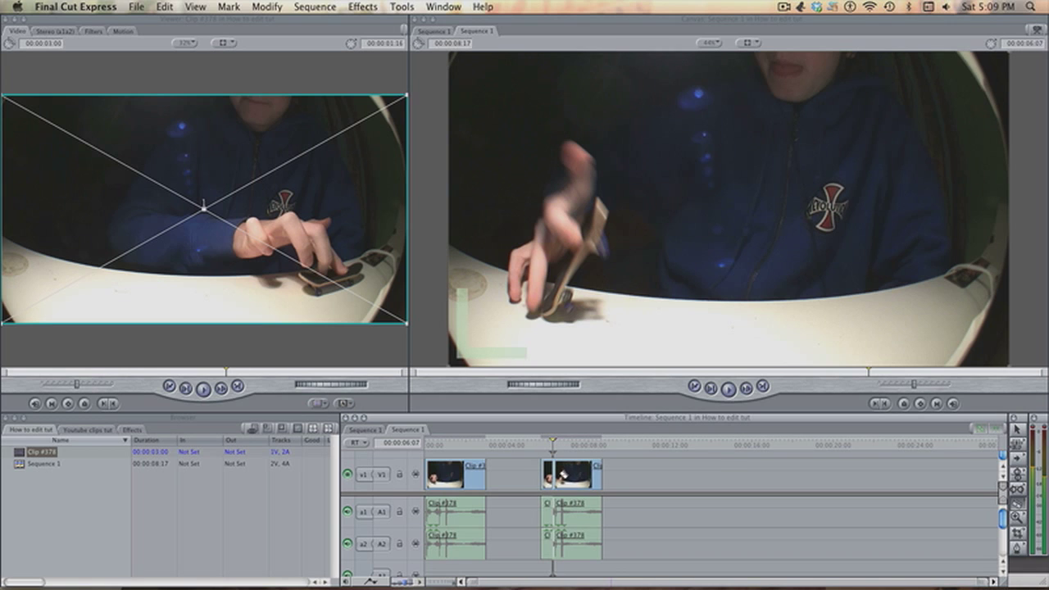
{"action": "key", "text": "space"}
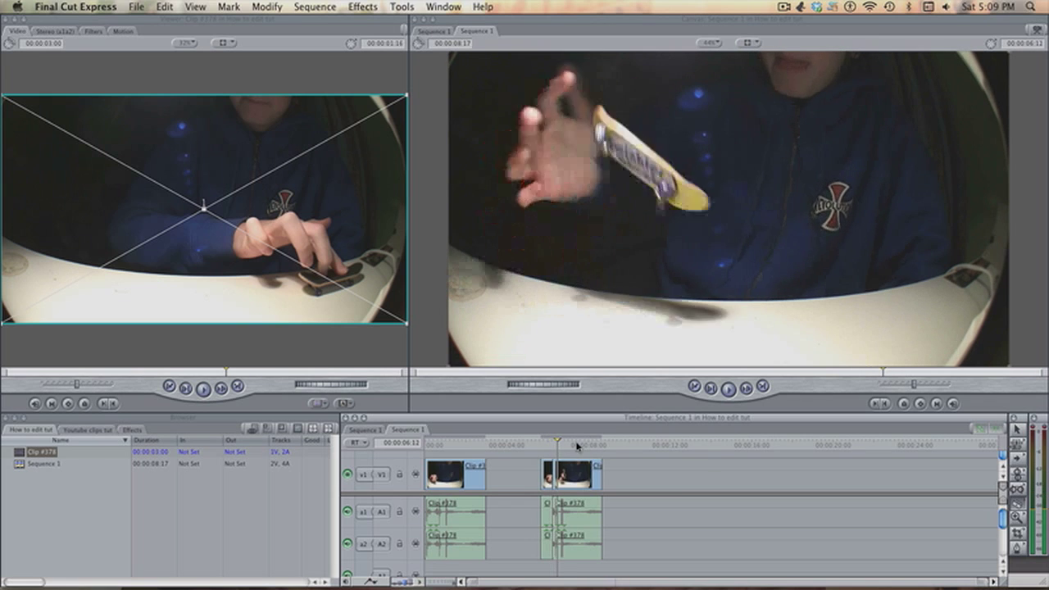
{"action": "key", "text": "ctrl+v"}
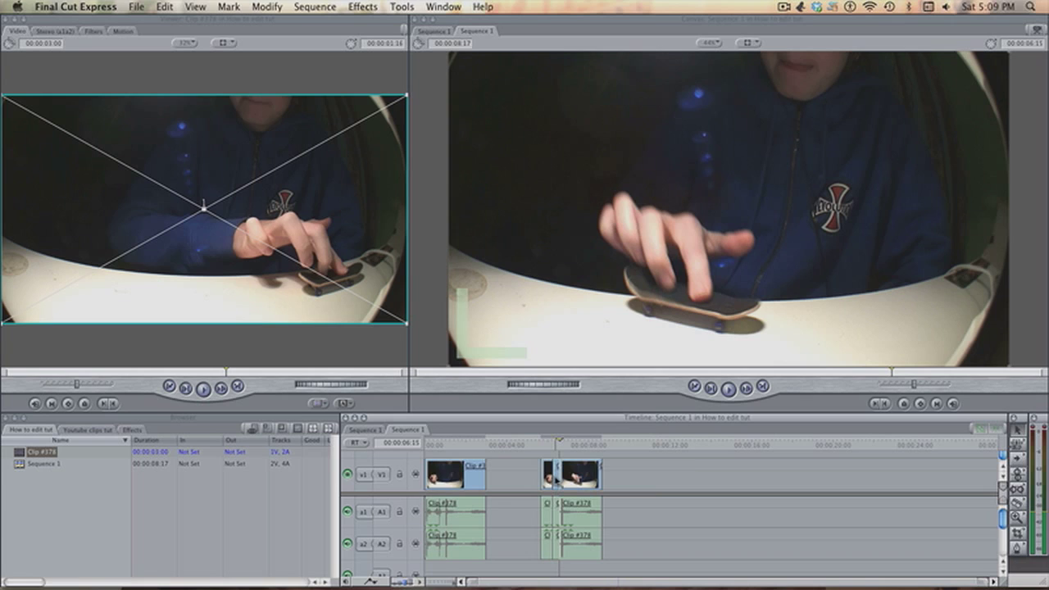
{"action": "left_click", "coordinate": [554, 475]}
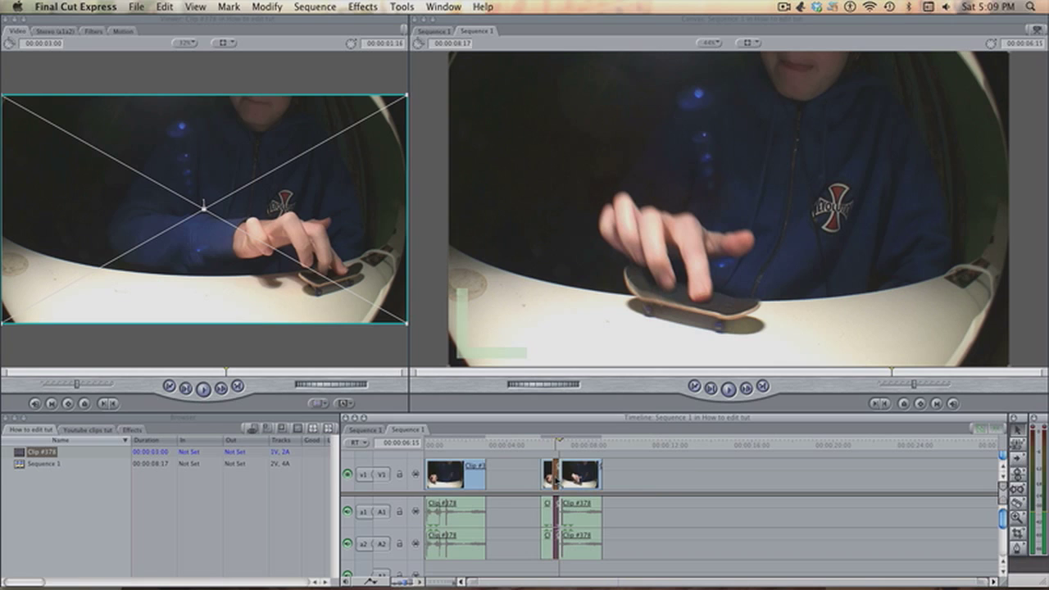
Step: Set the slice's speed to 50% and render it
{"action": "key", "text": "super+j"}
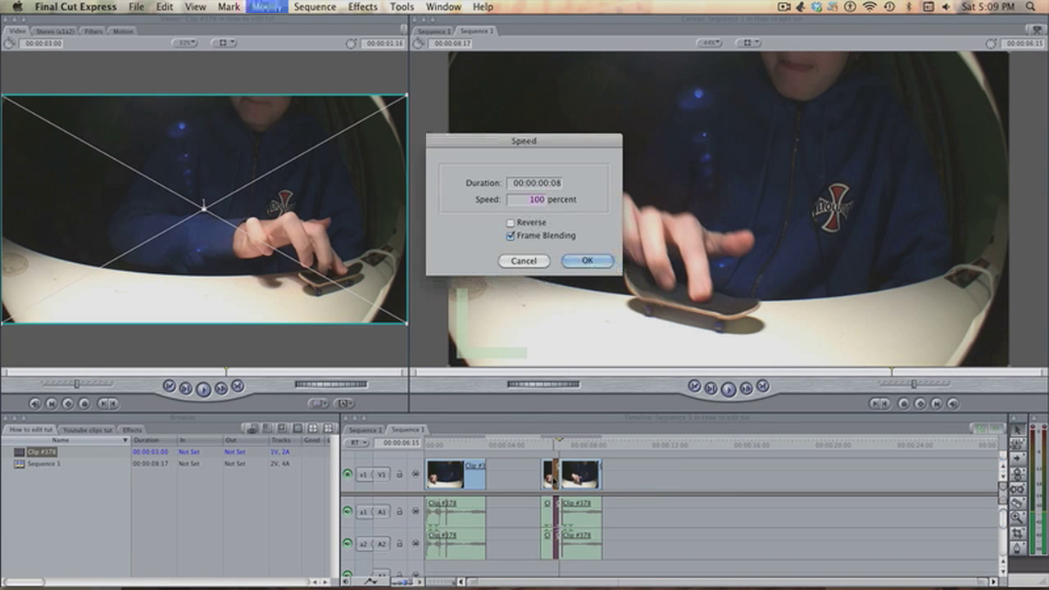
{"action": "type", "text": "50"}
{"action": "key", "text": "Return"}
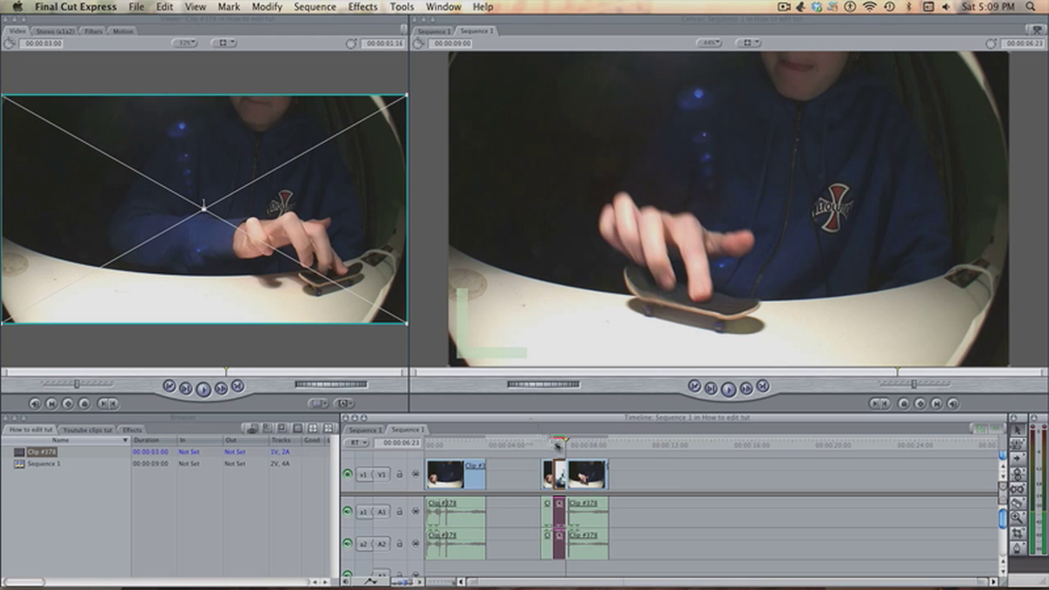
{"action": "key", "text": "super+r"}
{"action": "left_click_drag", "start_coordinate": [565, 446], "coordinate": [541, 447]}
{"action": "key", "text": "space"}
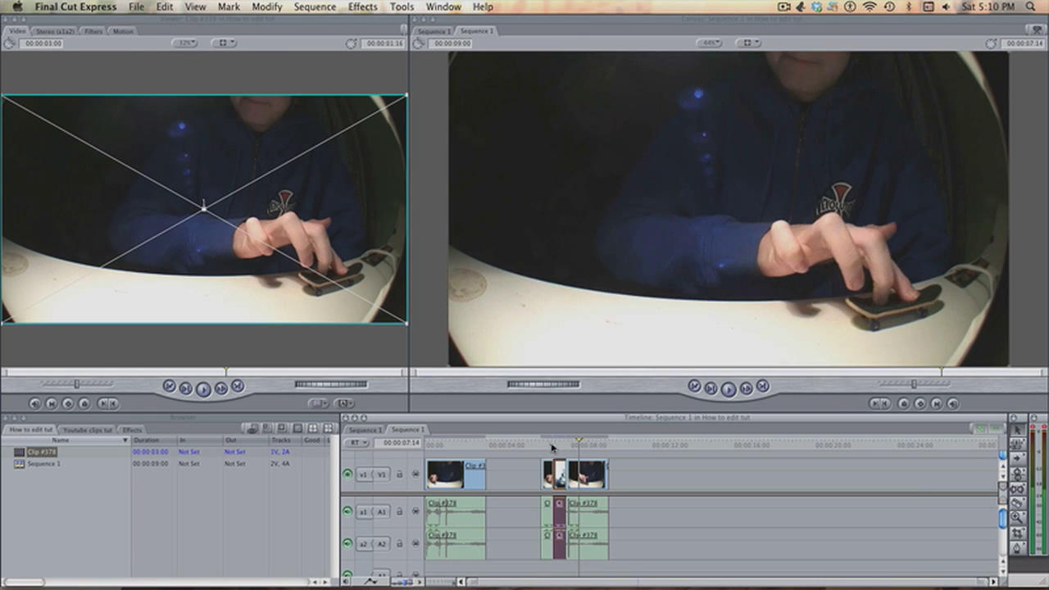
{"action": "left_click", "coordinate": [539, 447]}
{"action": "key", "text": "space"}
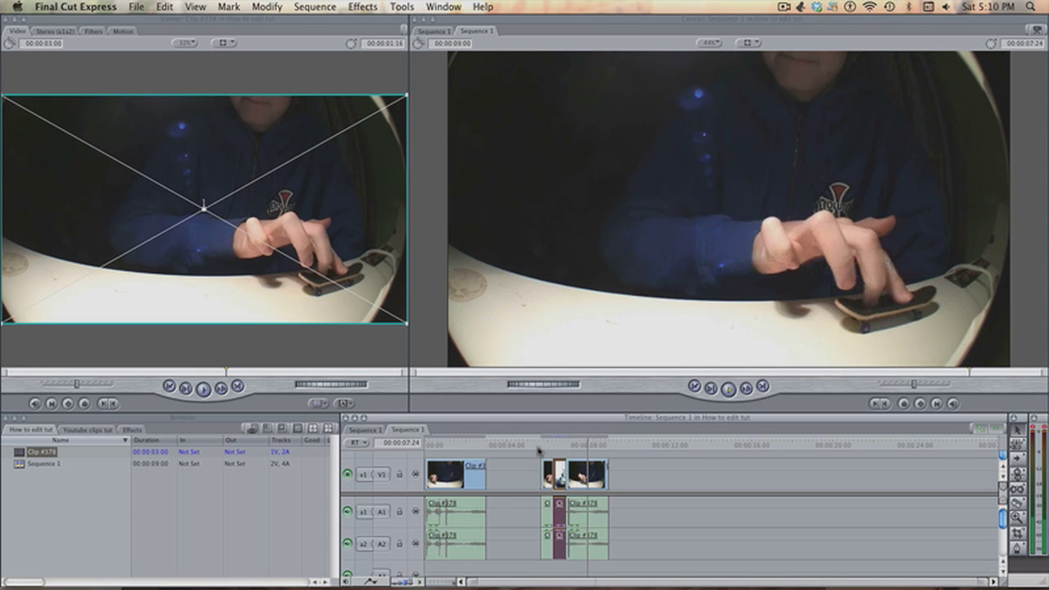
{"action": "key", "text": "space"}
{"action": "left_click", "coordinate": [577, 449]}
{"action": "left_click_drag", "start_coordinate": [576, 449], "coordinate": [543, 453]}
{"action": "key", "text": "space"}
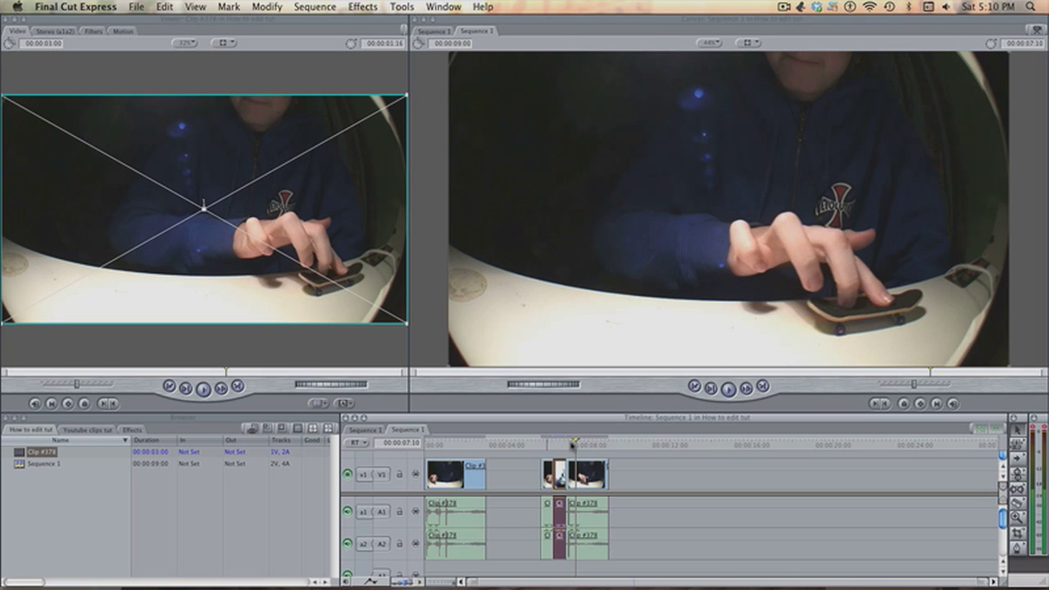
Step: Deselect the clips and open Color Corrector from the Effects tab's Color Correction video filters
{"action": "left_click", "coordinate": [687, 469]}
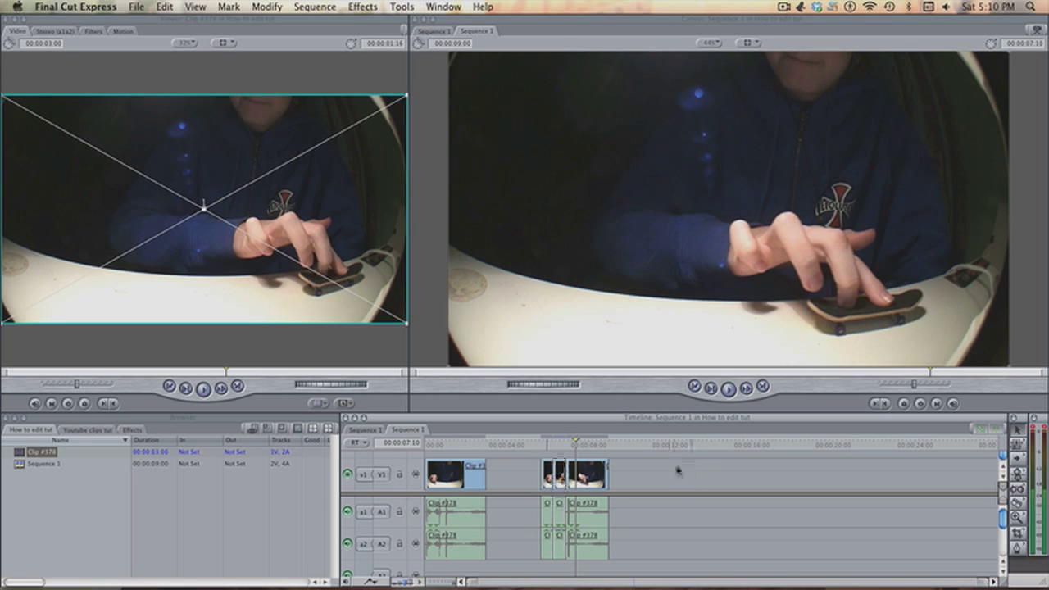
{"action": "left_click", "coordinate": [128, 430]}
{"action": "left_click", "coordinate": [10, 487]}
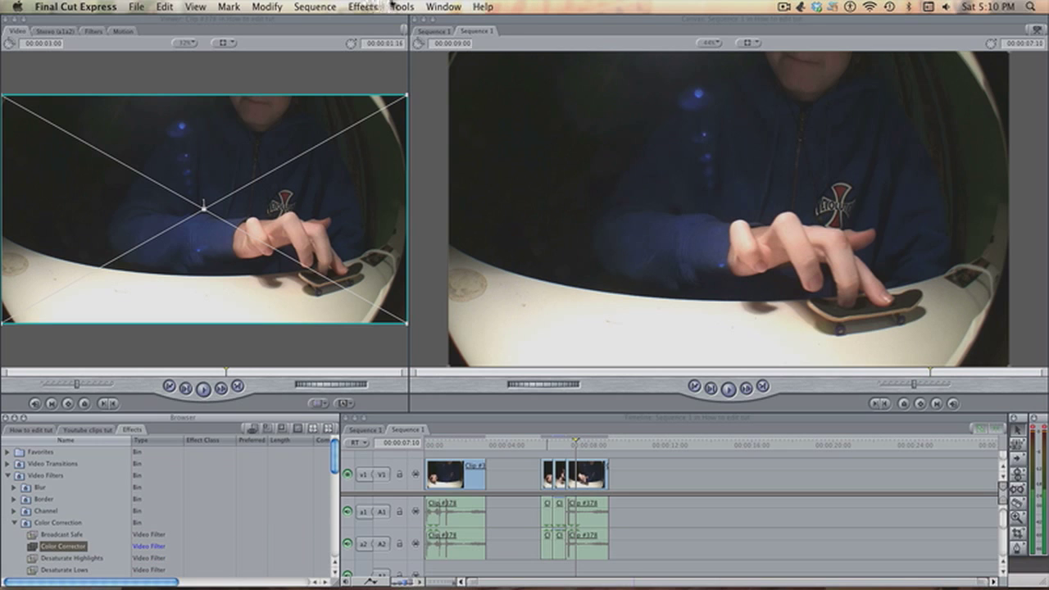
{"action": "left_click", "coordinate": [400, 7]}
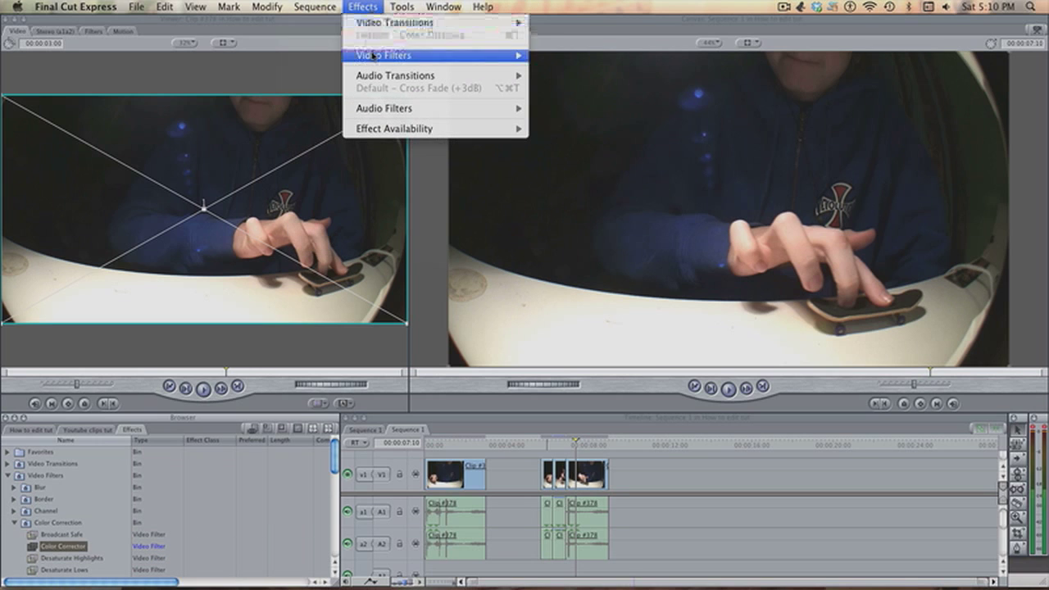
{"action": "mouse_move", "coordinate": [374, 56]}
{"action": "mouse_move", "coordinate": [593, 94]}
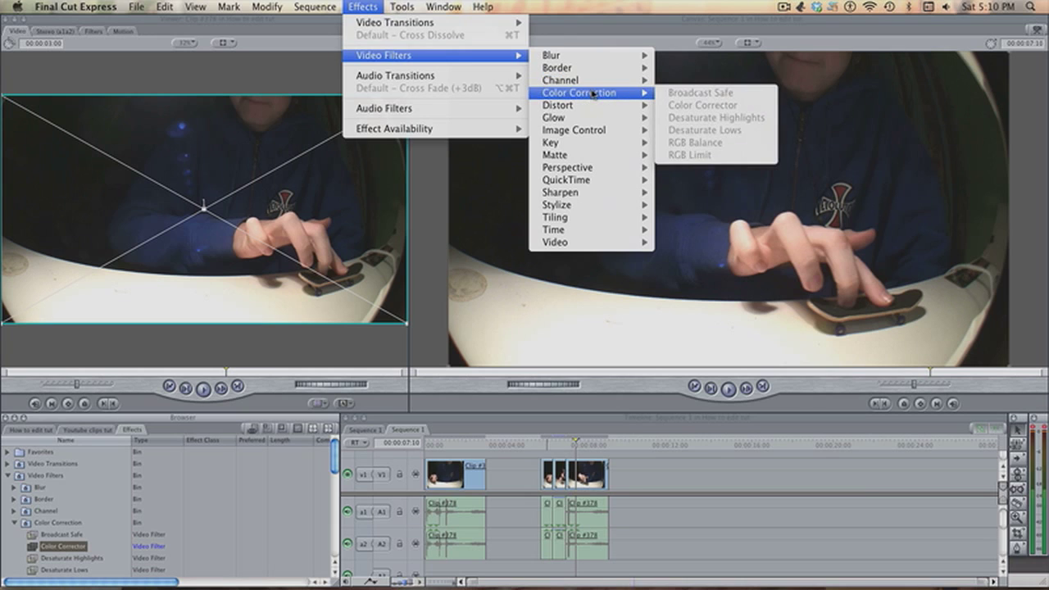
{"action": "left_click", "coordinate": [656, 504]}
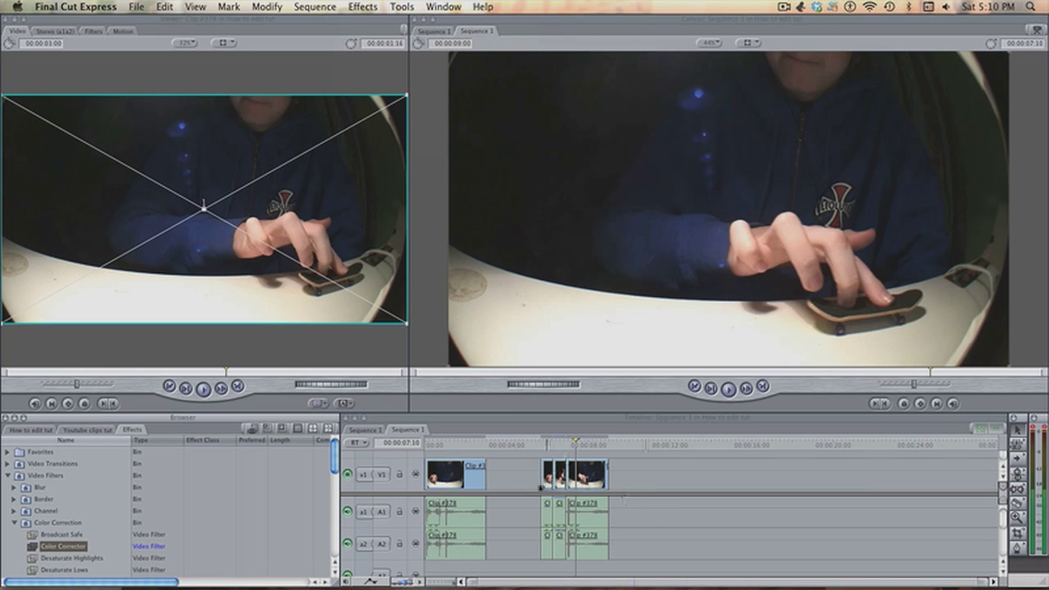
{"action": "double_click", "coordinate": [33, 553]}
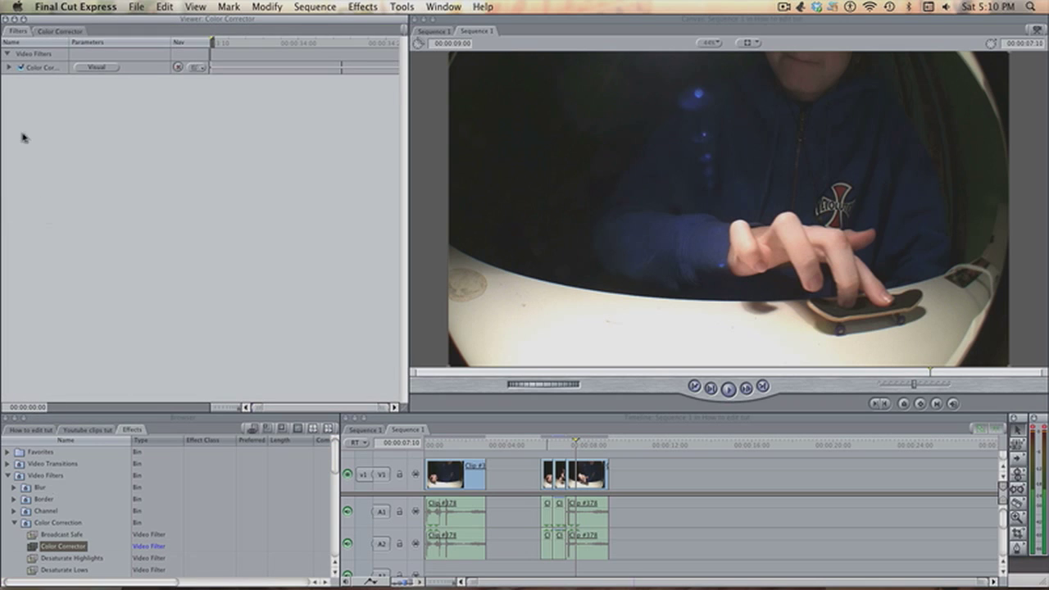
Step: Lower the Color Corrector saturation, shift balance toward blue, and apply it to the last clip
{"action": "left_click", "coordinate": [59, 33]}
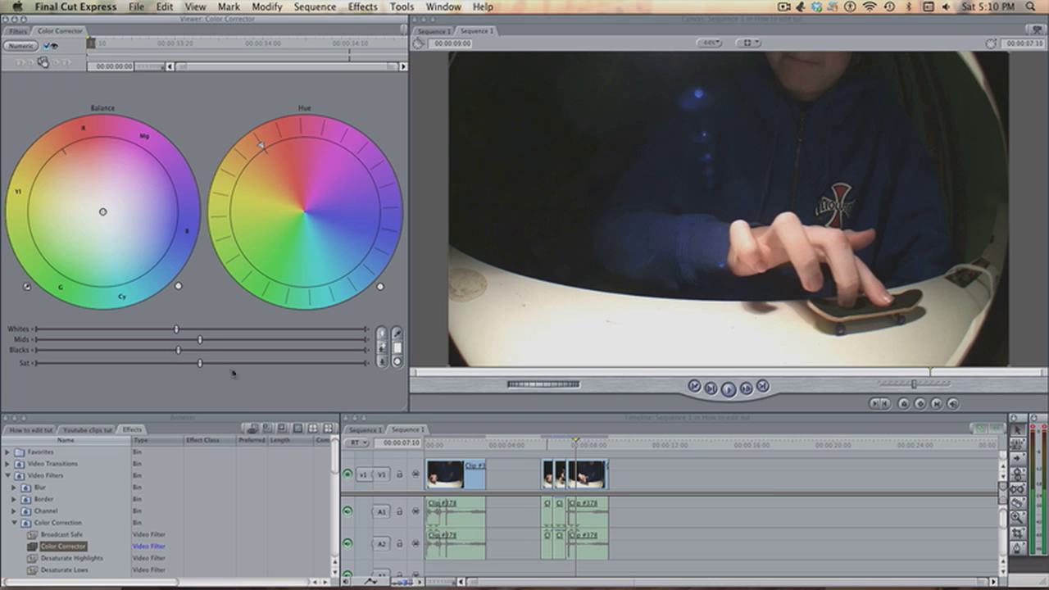
{"action": "left_click_drag", "start_coordinate": [198, 363], "coordinate": [209, 330]}
{"action": "left_click_drag", "start_coordinate": [101, 210], "coordinate": [114, 240]}
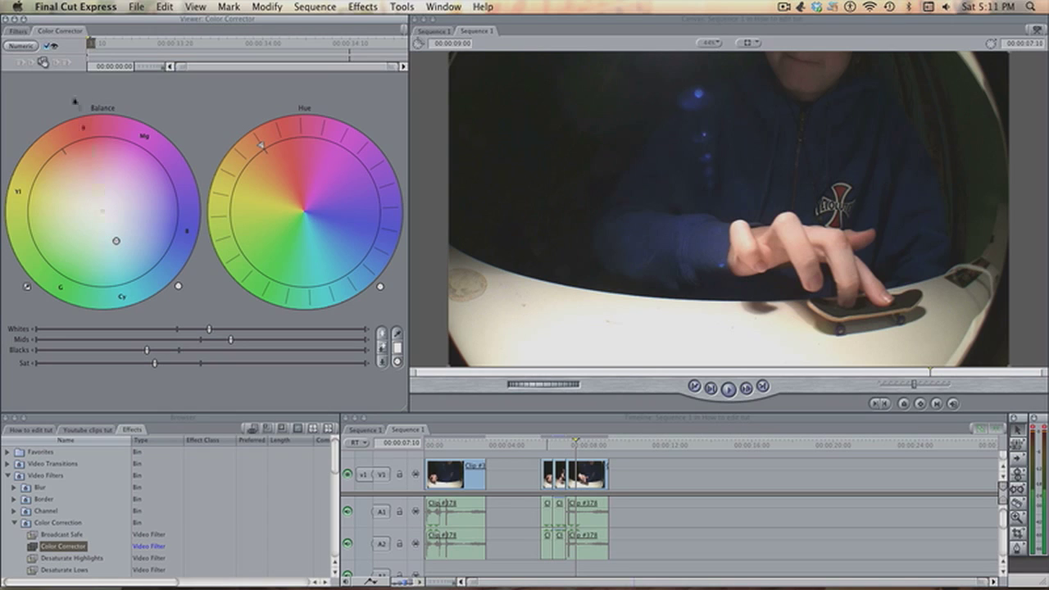
{"action": "left_click_drag", "start_coordinate": [41, 63], "coordinate": [587, 443]}
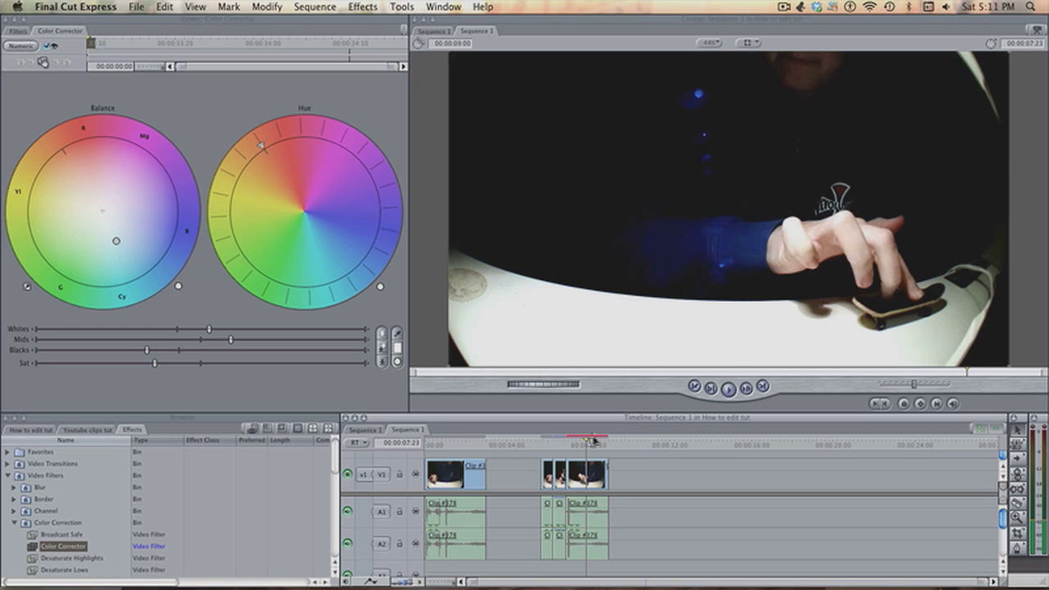
Step: Darken the clip's mid-tones and brighten the whites slightly
{"action": "mouse_move", "coordinate": [594, 441]}
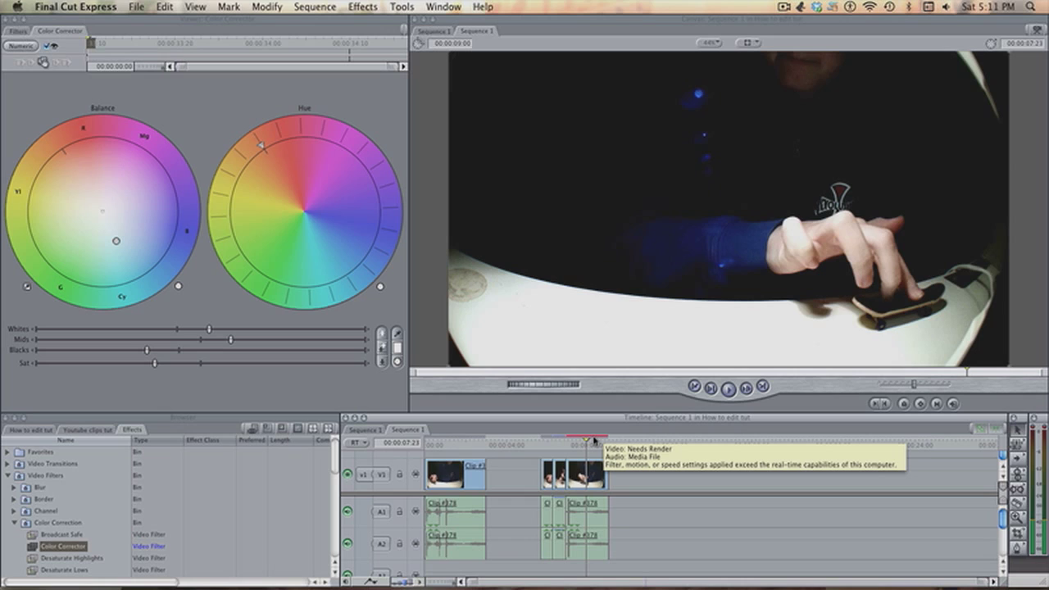
{"action": "key", "text": "Left"}
{"action": "key", "text": "Left"}
{"action": "key", "text": "Left"}
{"action": "key", "text": "Left"}
{"action": "key", "text": "Left"}
{"action": "key", "text": "Left"}
{"action": "key", "text": "Left"}
{"action": "key", "text": "Left"}
{"action": "key", "text": "Left"}
{"action": "key", "text": "Left"}
{"action": "key", "text": "Left"}
{"action": "key", "text": "Left"}
{"action": "key", "text": "Left"}
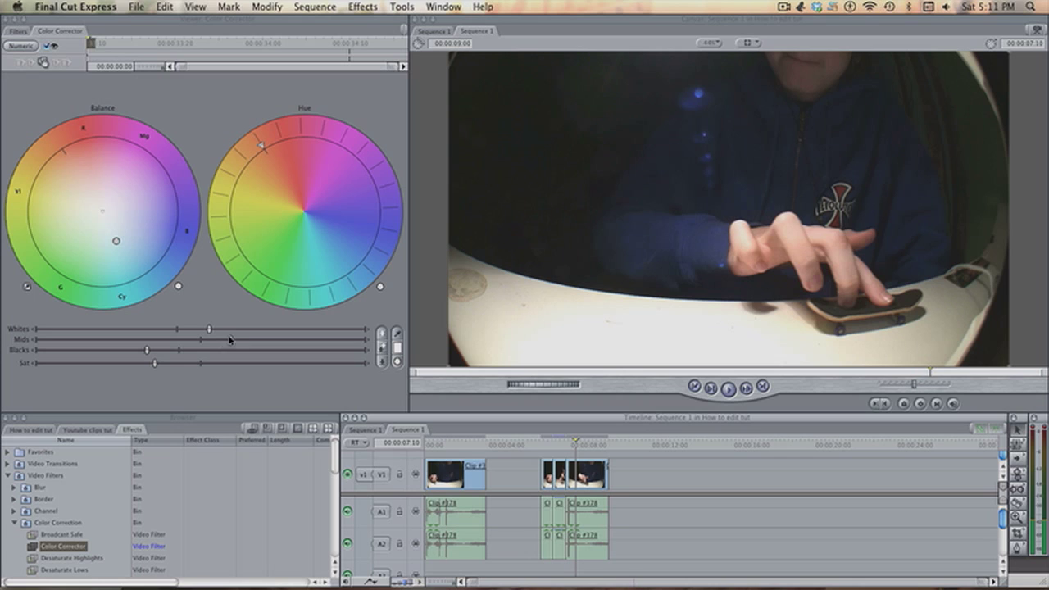
{"action": "left_click_drag", "start_coordinate": [228, 339], "coordinate": [215, 339]}
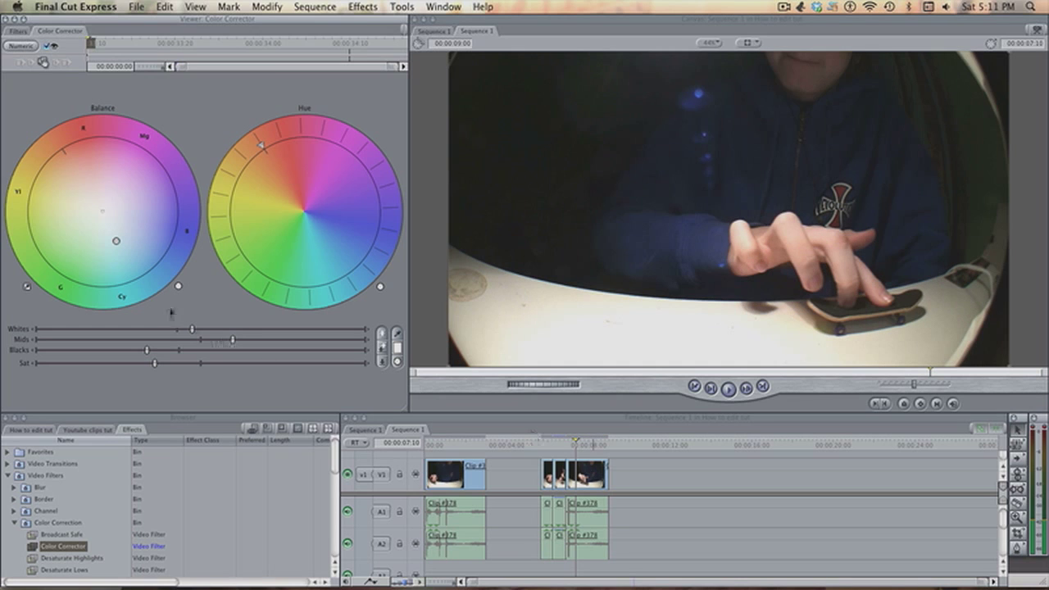
{"action": "left_click", "coordinate": [212, 330]}
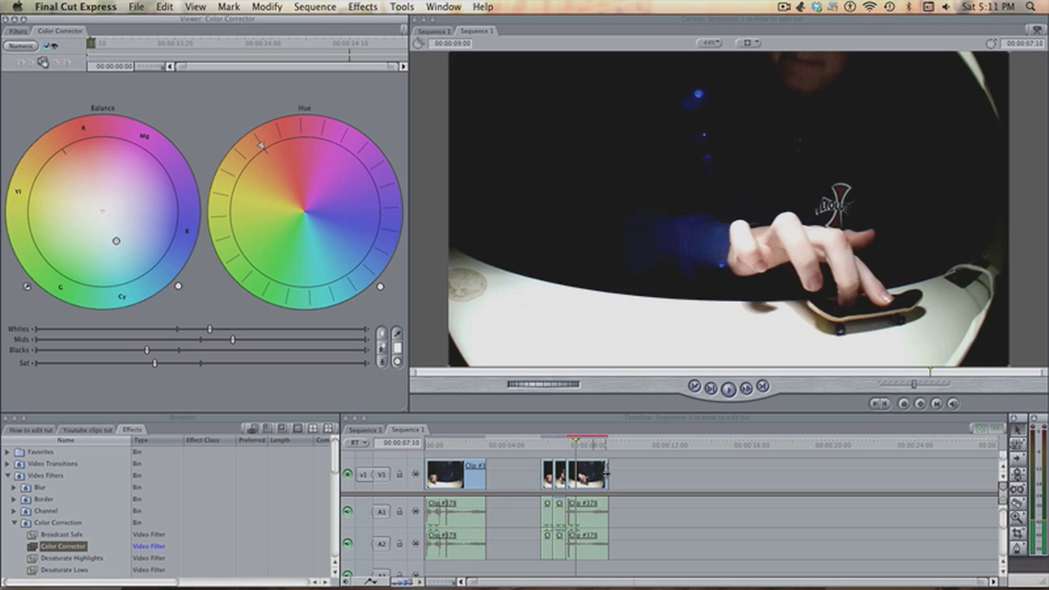
Step: Select the right-hand clips, lower saturation, nudge balance toward blue, and apply the correction
{"action": "left_click_drag", "start_coordinate": [641, 485], "coordinate": [495, 456]}
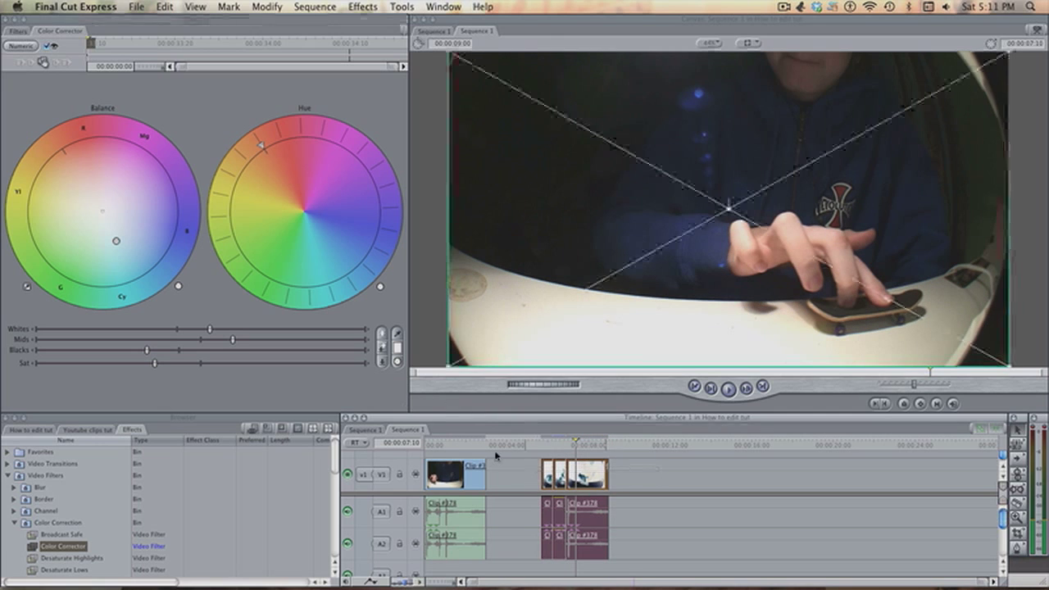
{"action": "left_click", "coordinate": [42, 72]}
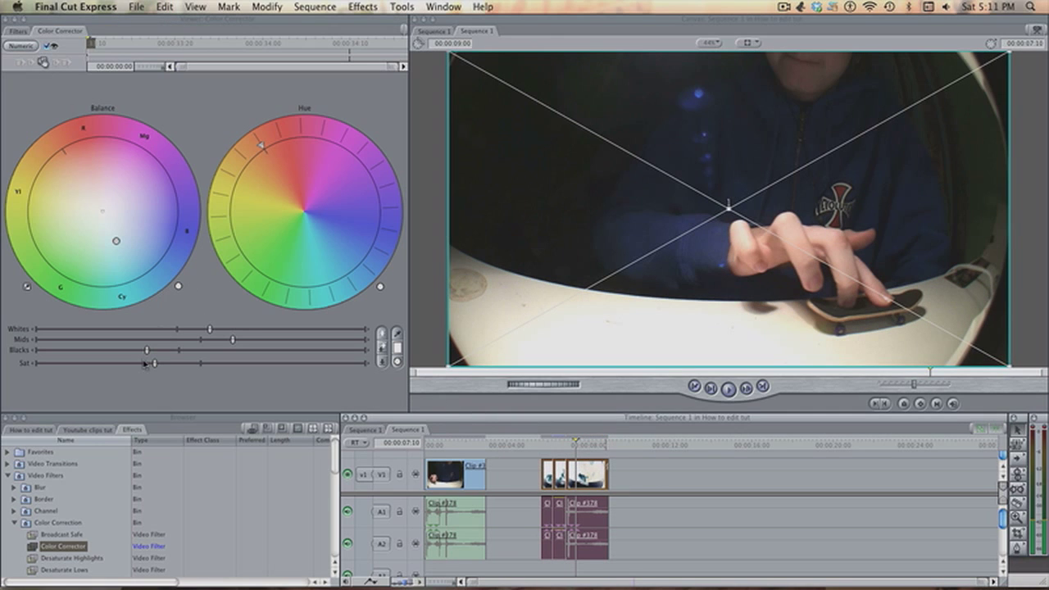
{"action": "left_click_drag", "start_coordinate": [145, 364], "coordinate": [141, 365]}
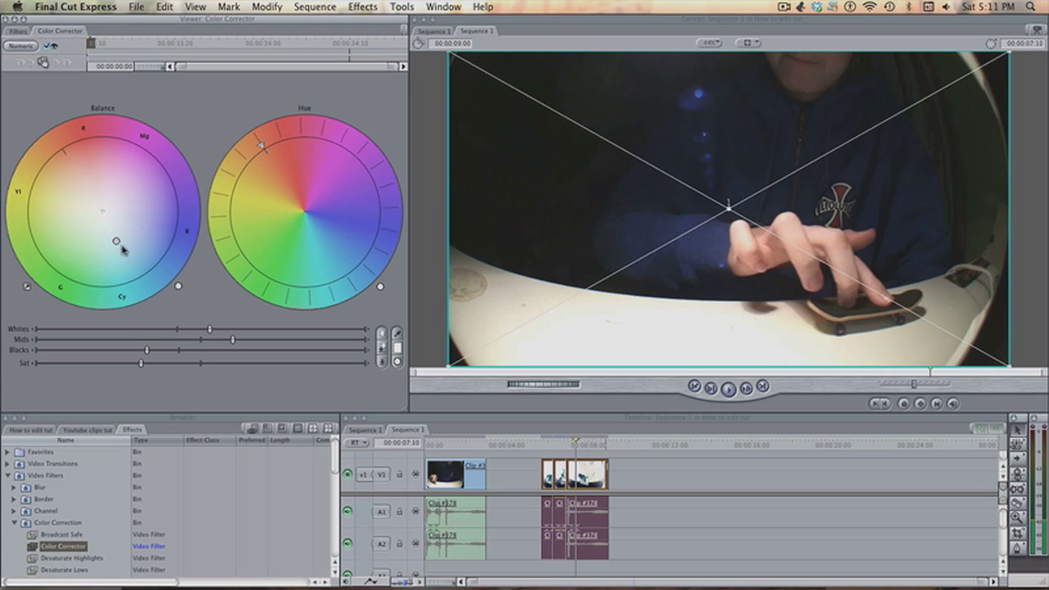
{"action": "left_click_drag", "start_coordinate": [117, 241], "coordinate": [118, 244]}
{"action": "left_click_drag", "start_coordinate": [42, 62], "coordinate": [595, 474]}
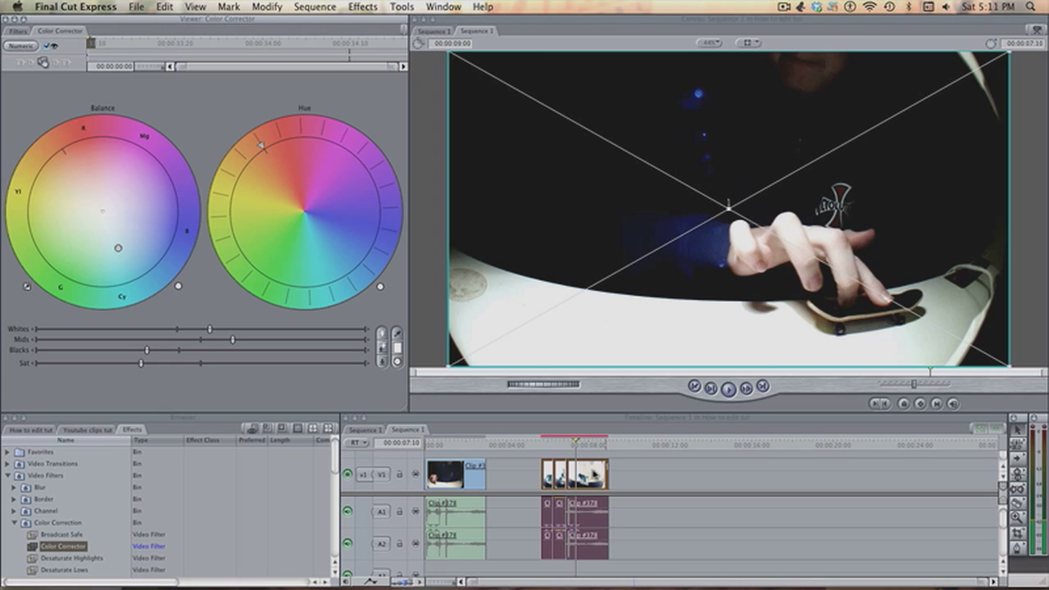
{"action": "left_click", "coordinate": [642, 422]}
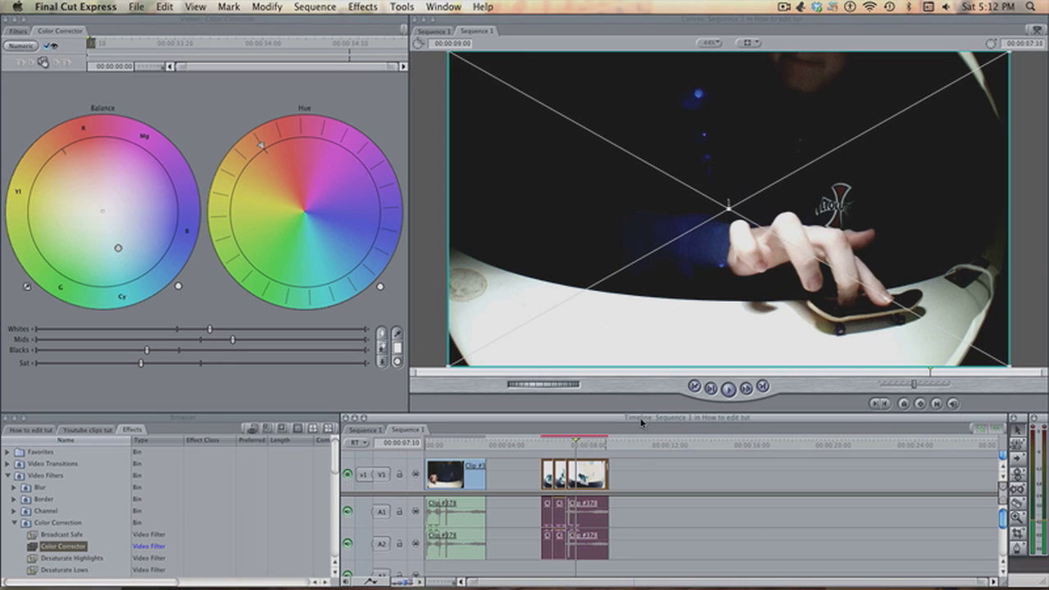
Step: Render the graded clips and play Sequence 1 from the beginning
{"action": "key", "text": "super+r"}
{"action": "left_click_drag", "start_coordinate": [562, 442], "coordinate": [412, 431]}
{"action": "key", "text": "space"}
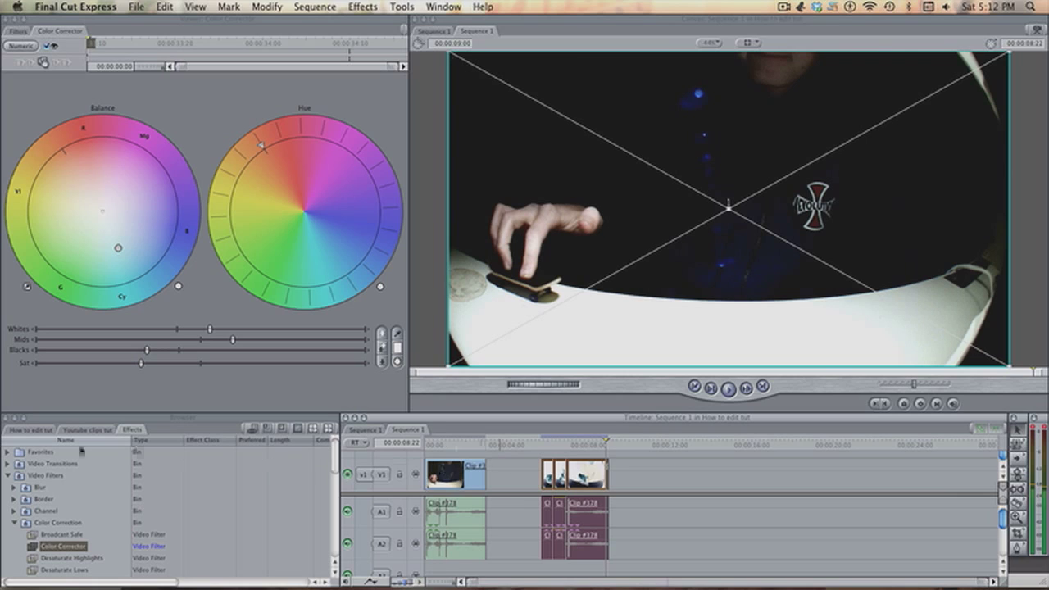
Step: Collapse the Color Correction and Video groups, expand Stylize, and scroll down to Vignette
{"action": "scroll", "coordinate": [31, 524], "scroll_direction": "down", "scroll_amount": 3}
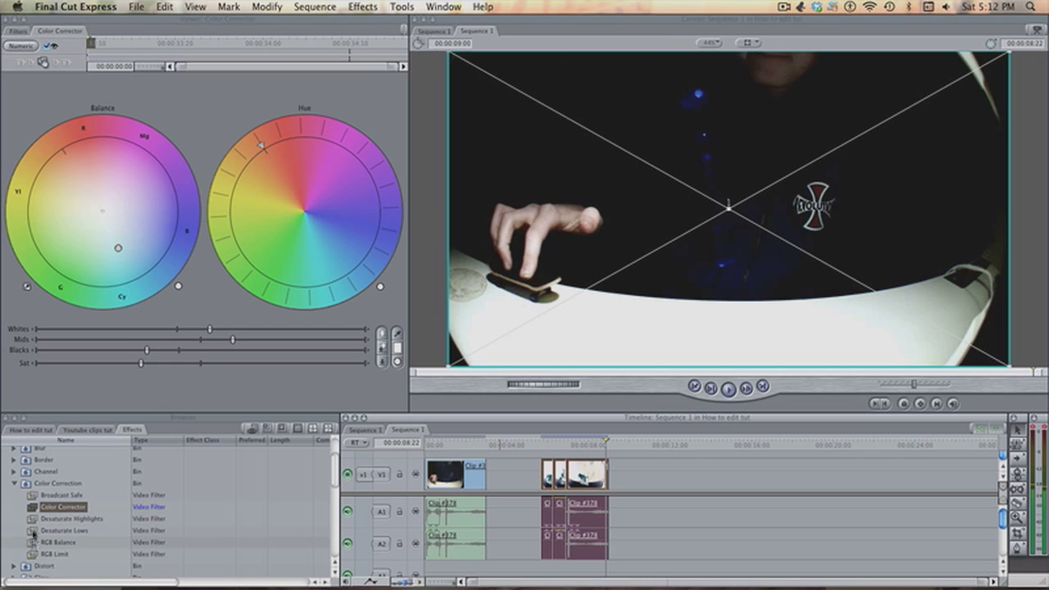
{"action": "left_click", "coordinate": [14, 484]}
{"action": "scroll", "coordinate": [23, 495], "scroll_direction": "down", "scroll_amount": 3}
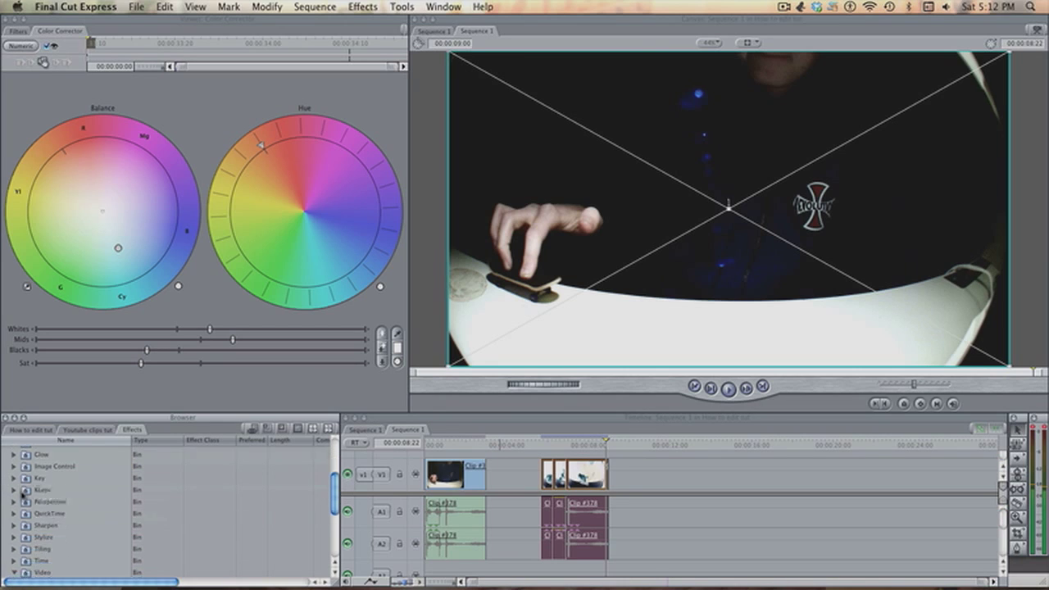
{"action": "left_click", "coordinate": [14, 521]}
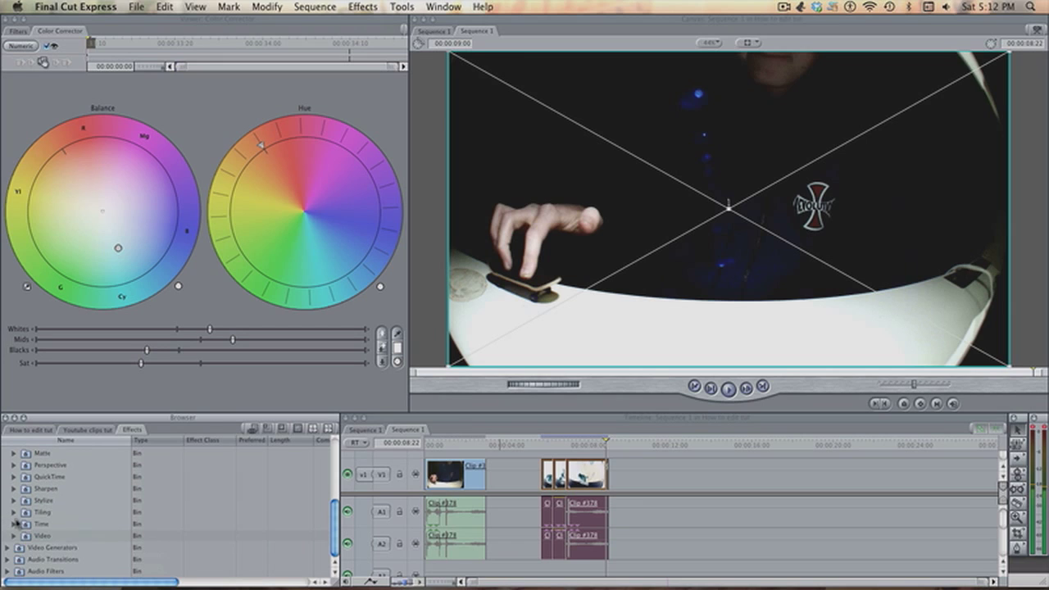
{"action": "left_click", "coordinate": [14, 500]}
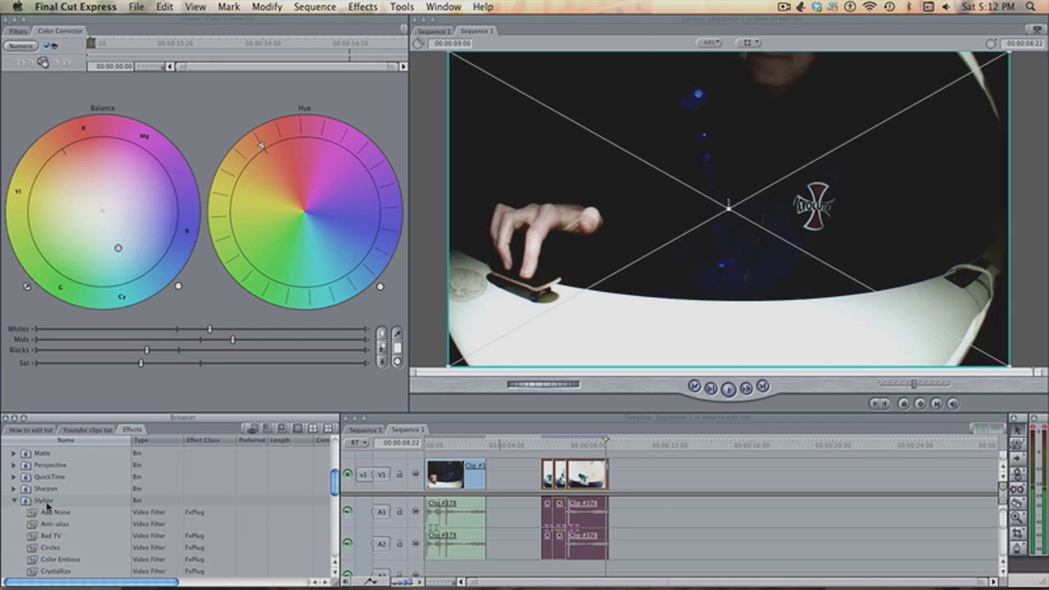
{"action": "scroll", "coordinate": [47, 507], "scroll_direction": "down", "scroll_amount": 6}
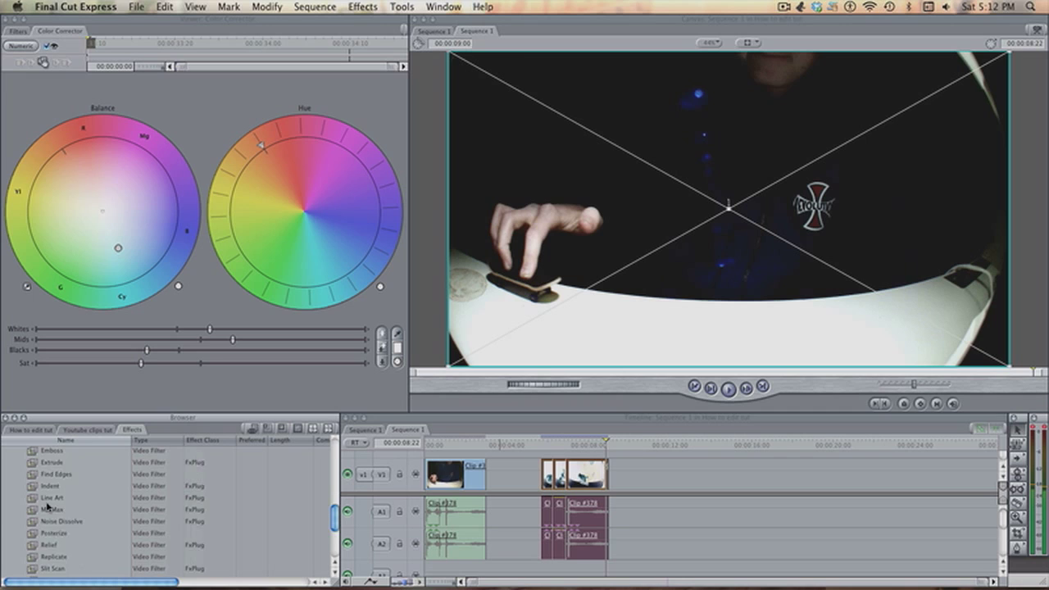
{"action": "scroll", "coordinate": [47, 507], "scroll_direction": "down", "scroll_amount": 4}
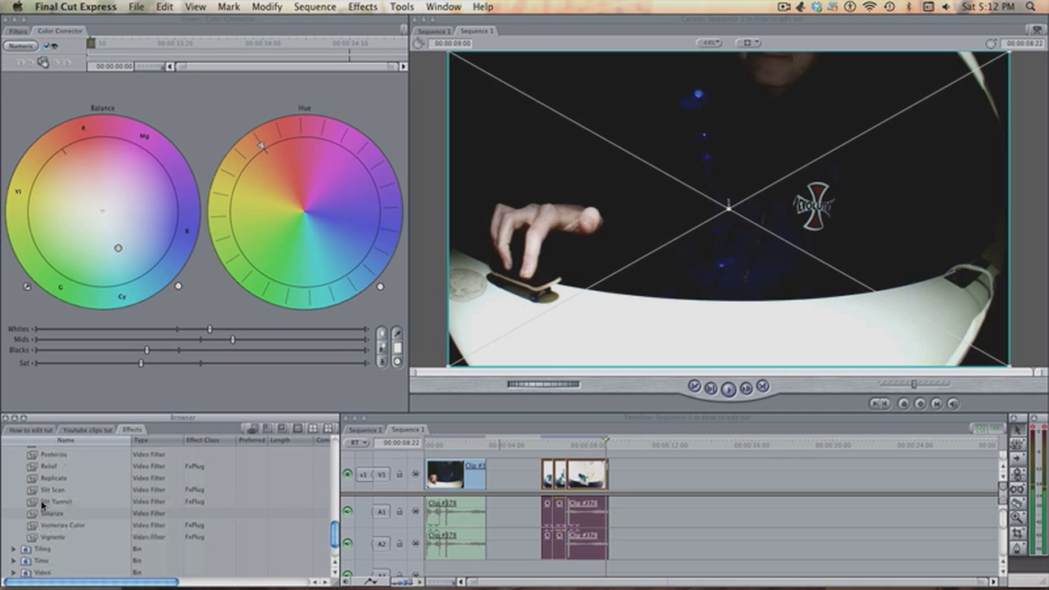
Step: Set the Vignette to size 0.72 and blur amount 9, and apply it to the clip
{"action": "double_click", "coordinate": [35, 538]}
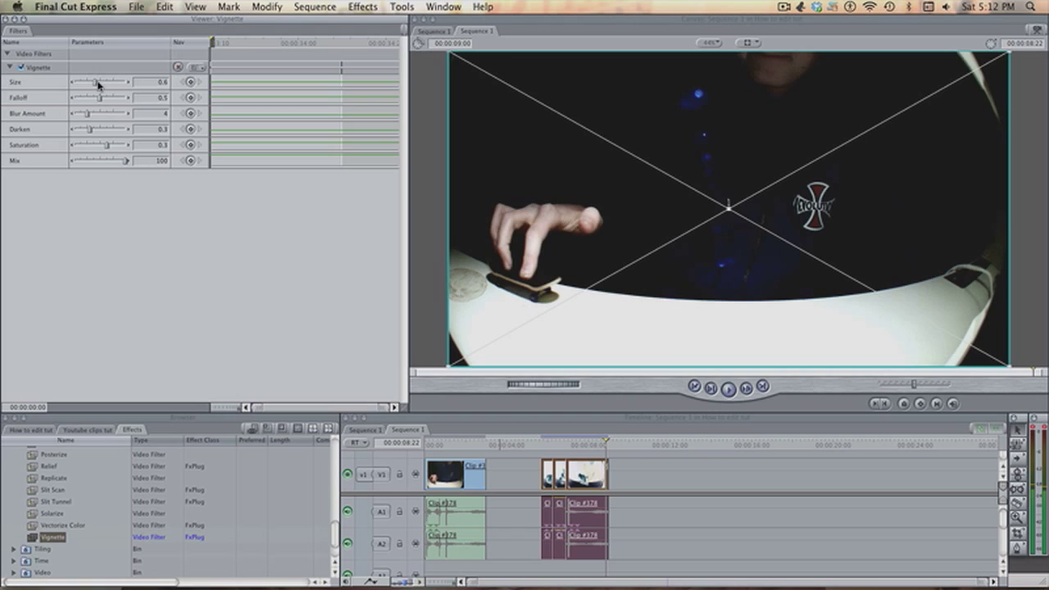
{"action": "mouse_move", "coordinate": [98, 84]}
{"action": "left_mouse_down"}
{"action": "mouse_move", "coordinate": [110, 83]}
{"action": "mouse_move", "coordinate": [96, 100]}
{"action": "left_mouse_up"}
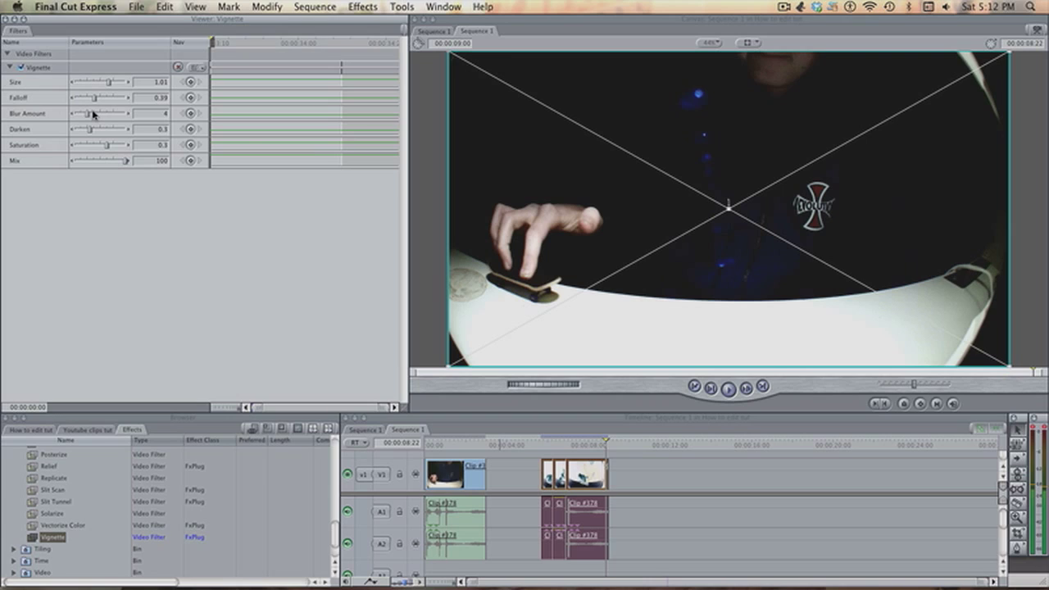
{"action": "left_click_drag", "start_coordinate": [91, 113], "coordinate": [136, 148]}
{"action": "left_click_drag", "start_coordinate": [35, 536], "coordinate": [594, 462]}
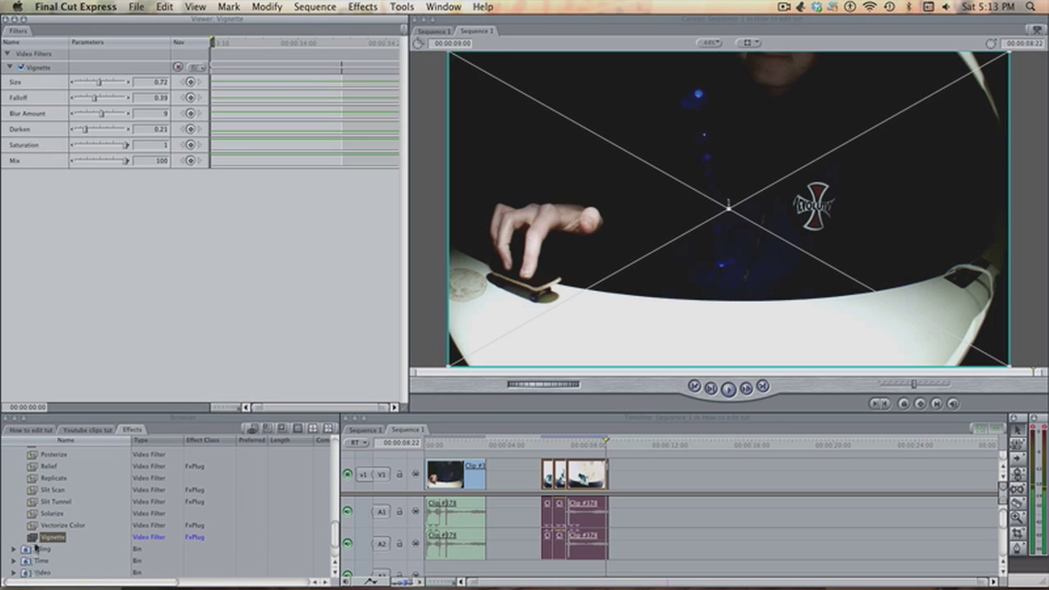
{"action": "left_click_drag", "start_coordinate": [37, 540], "coordinate": [586, 483]}
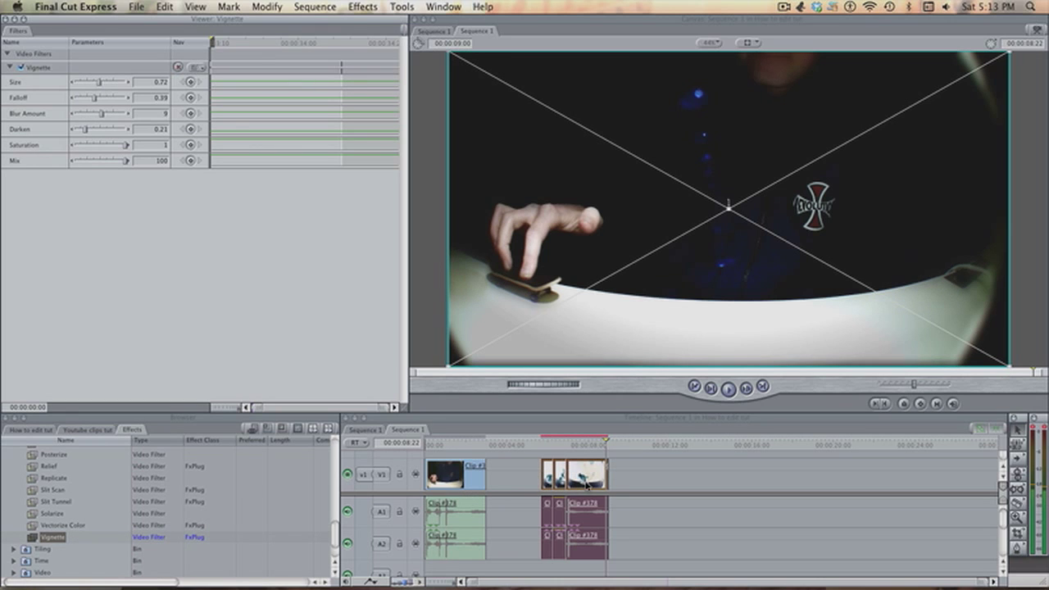
Step: Render the vignetted clips and play the end of the trick to preview the effect
{"action": "left_click_drag", "start_coordinate": [590, 444], "coordinate": [561, 445]}
{"action": "key", "text": "super+r"}
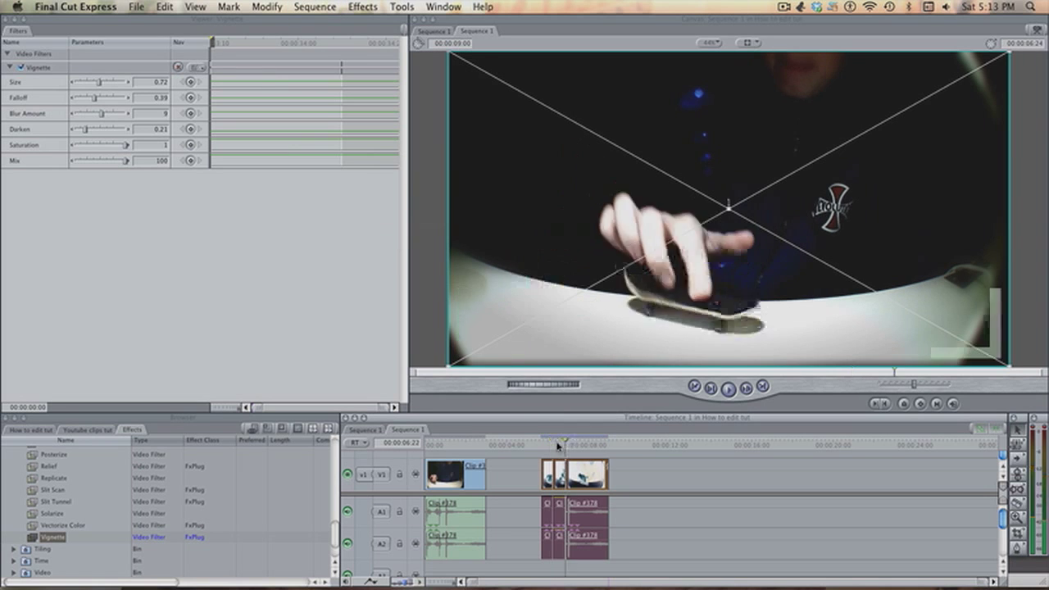
{"action": "left_click", "coordinate": [543, 445]}
{"action": "key", "text": "space"}
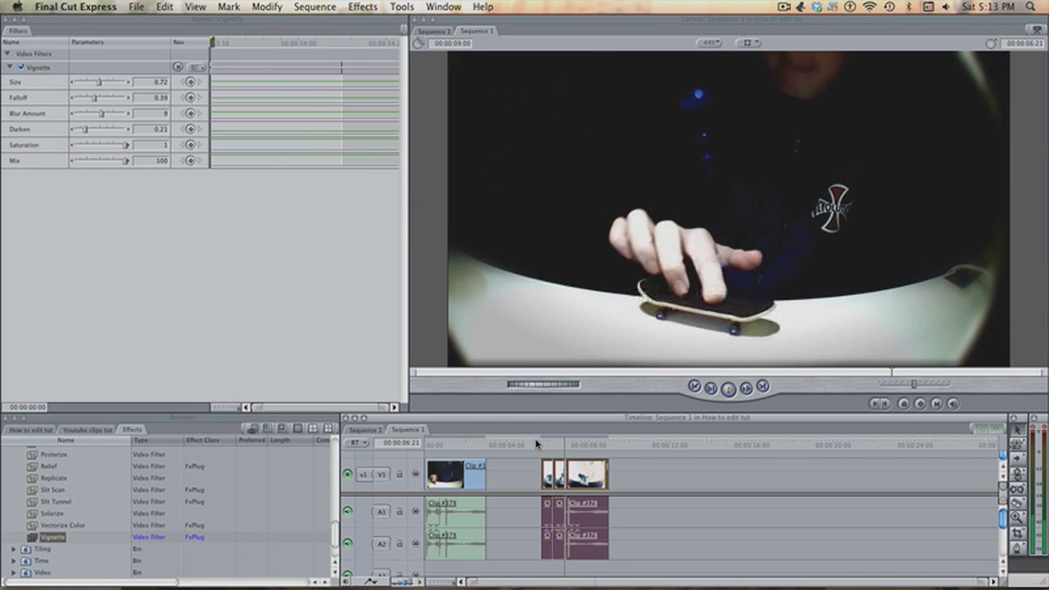
{"action": "key", "text": "space"}
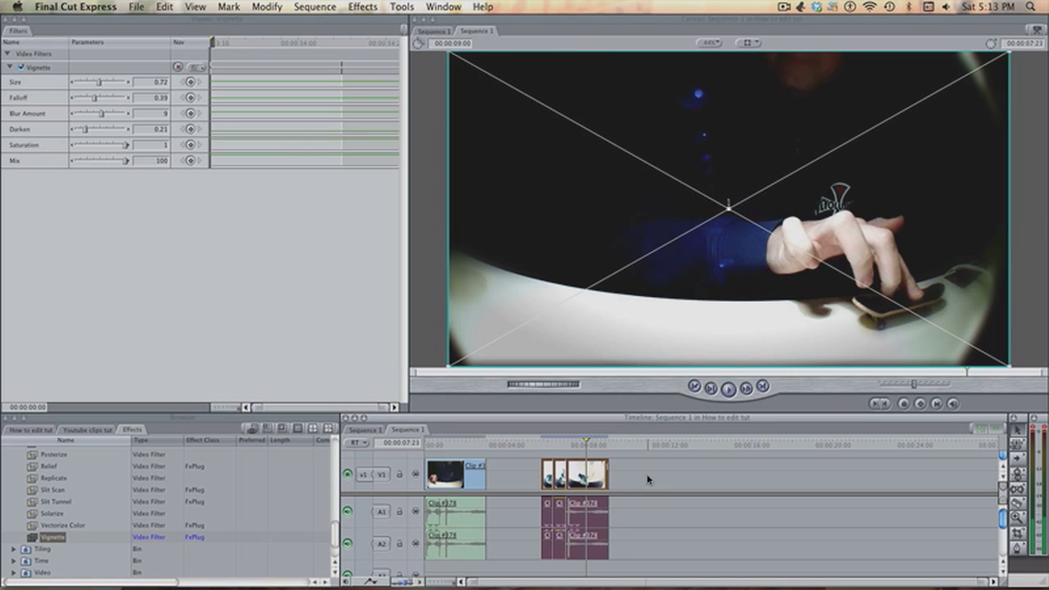
{"action": "key", "text": "space"}
{"action": "key", "text": "space"}
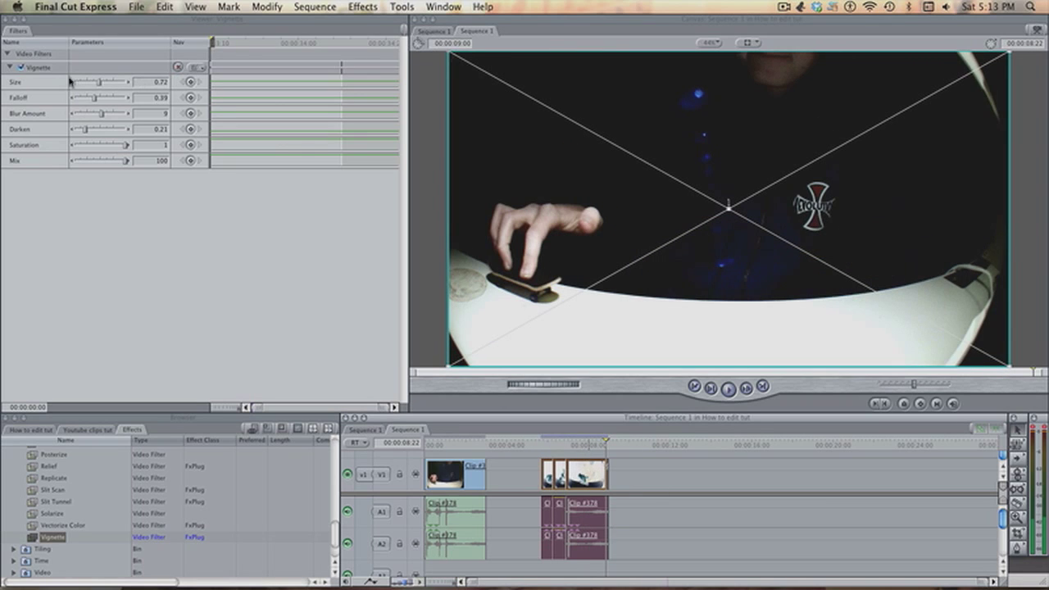
Step: Raise the Vignette Falloff to 0.79, apply it to the clip, and play through the end
{"action": "left_click_drag", "start_coordinate": [94, 98], "coordinate": [115, 97]}
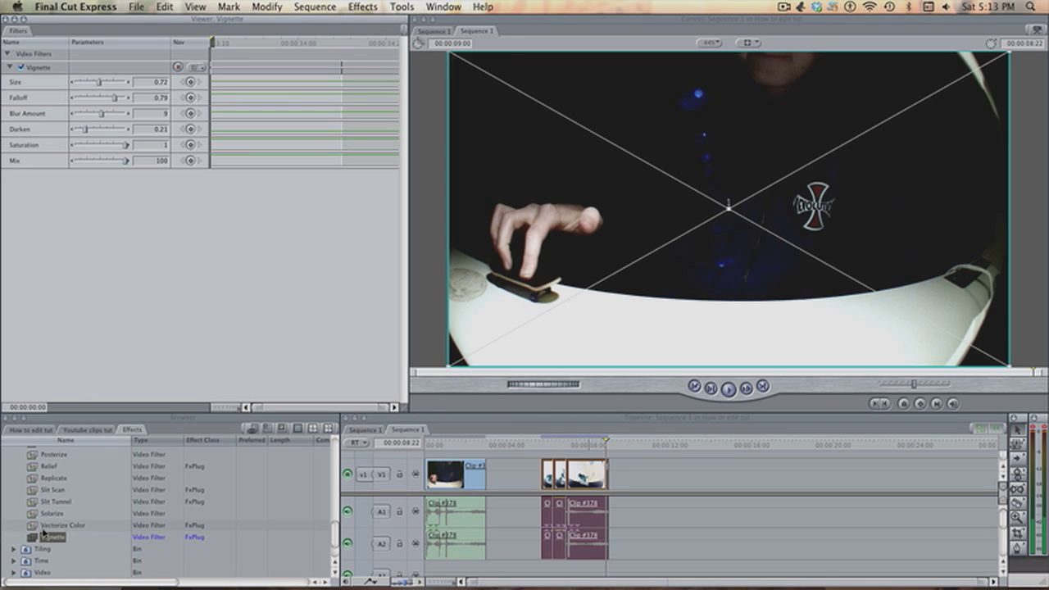
{"action": "left_click_drag", "start_coordinate": [43, 534], "coordinate": [581, 470]}
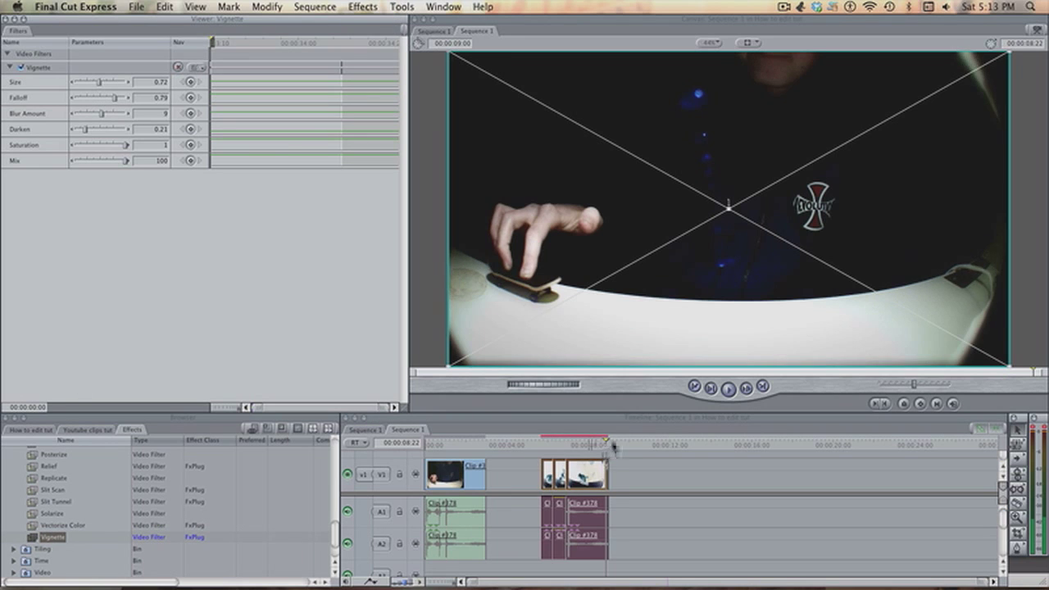
{"action": "left_click", "coordinate": [583, 442]}
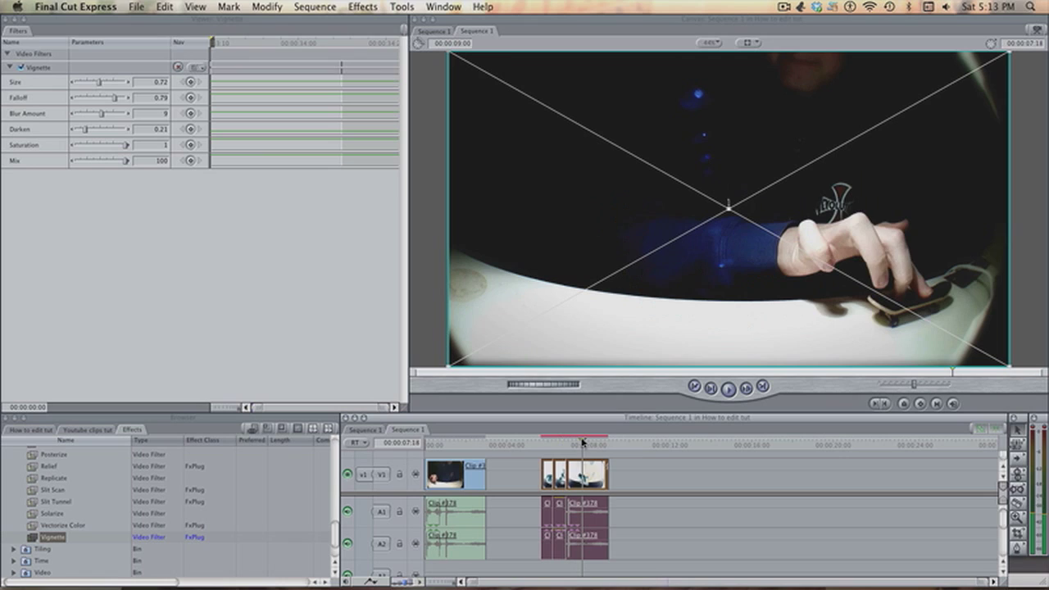
{"action": "key", "text": "Down"}
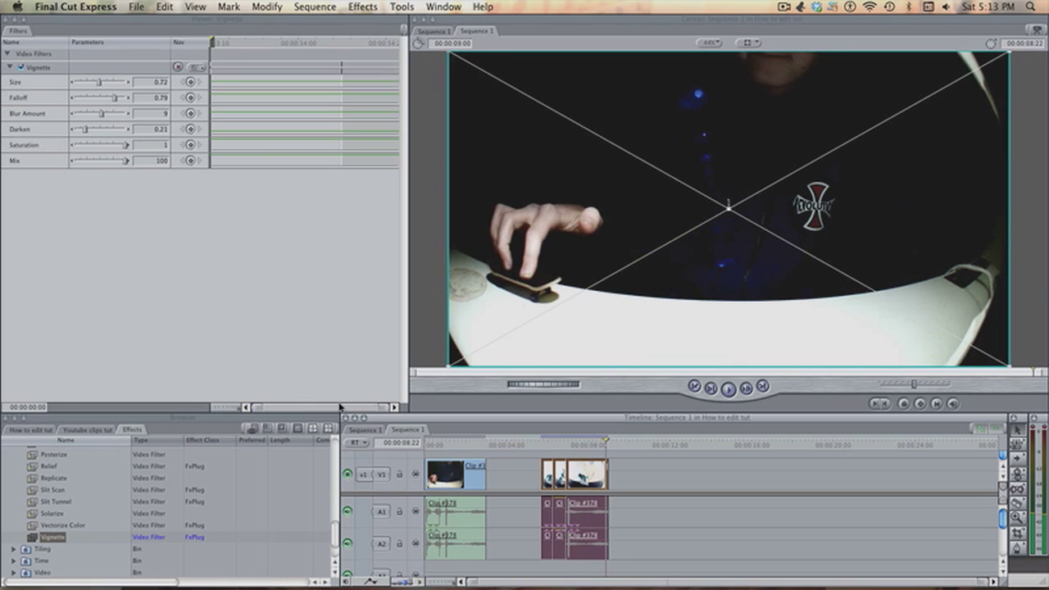
Step: Set Vignette Falloff to 0.61 and Size to 0.82, and apply it to another clip
{"action": "left_click", "coordinate": [104, 97]}
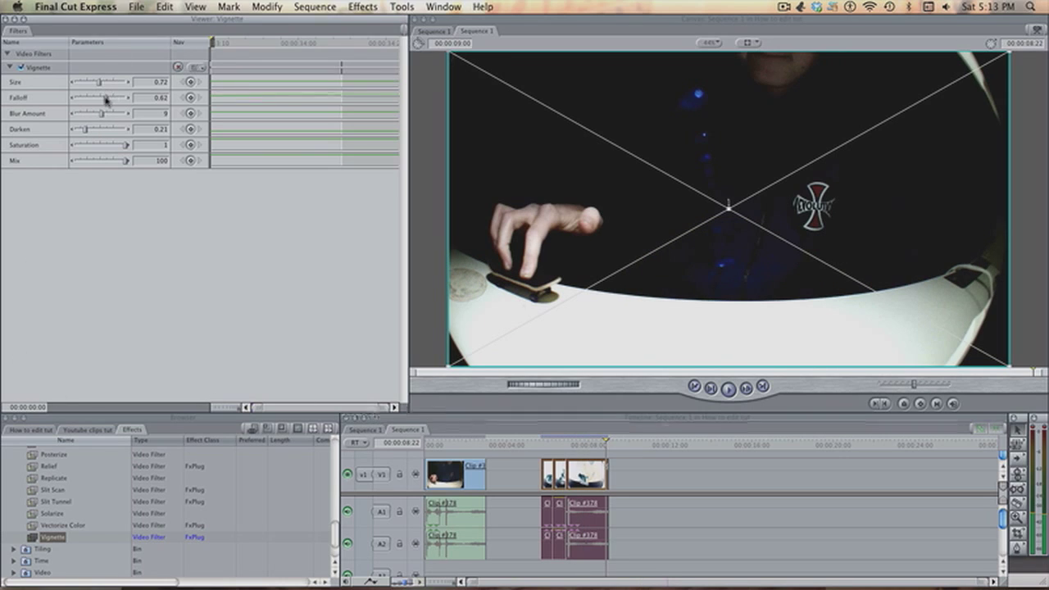
{"action": "left_click_drag", "start_coordinate": [106, 83], "coordinate": [103, 84]}
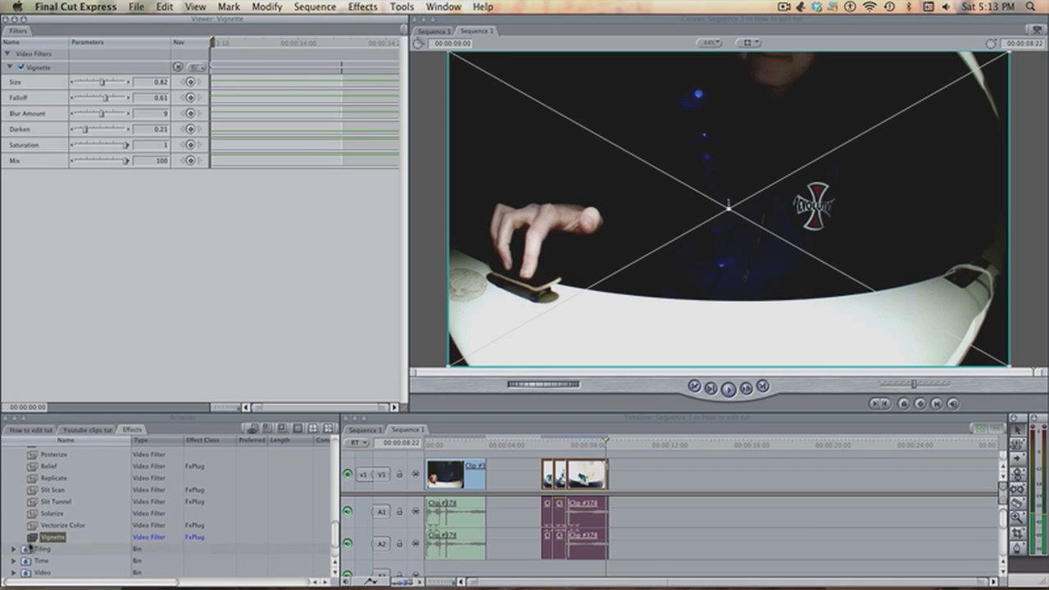
{"action": "left_click_drag", "start_coordinate": [29, 539], "coordinate": [585, 474]}
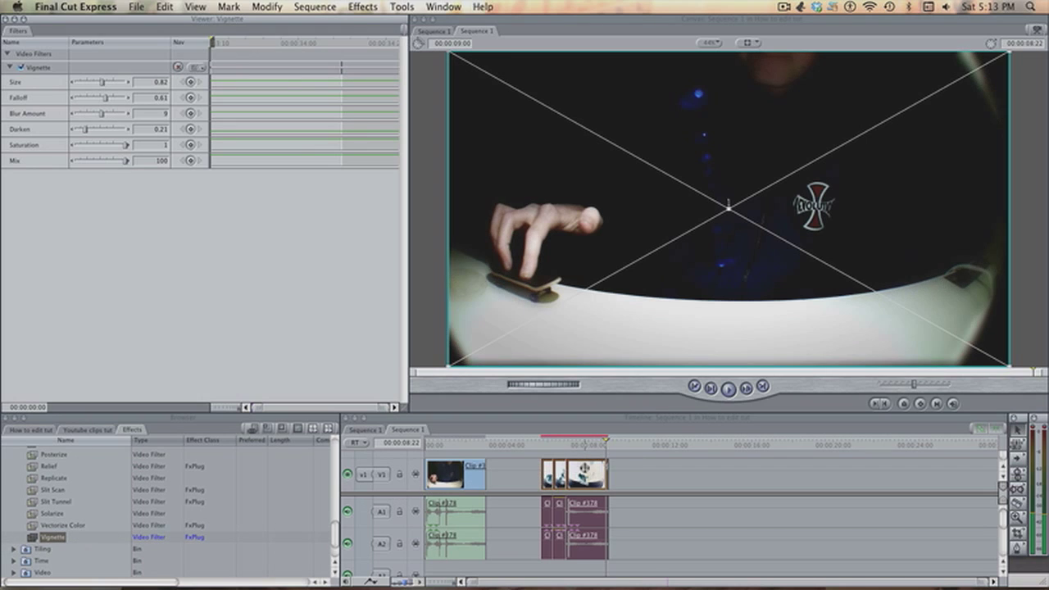
Step: Render the clips and play back the section from 6:20
{"action": "left_click", "coordinate": [644, 422]}
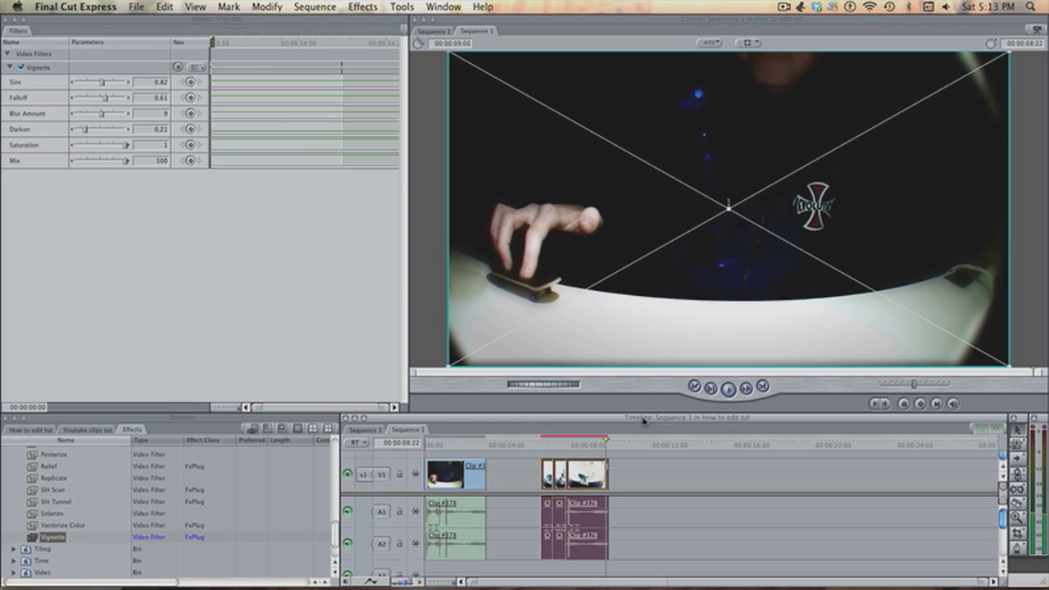
{"action": "key", "text": "super+r"}
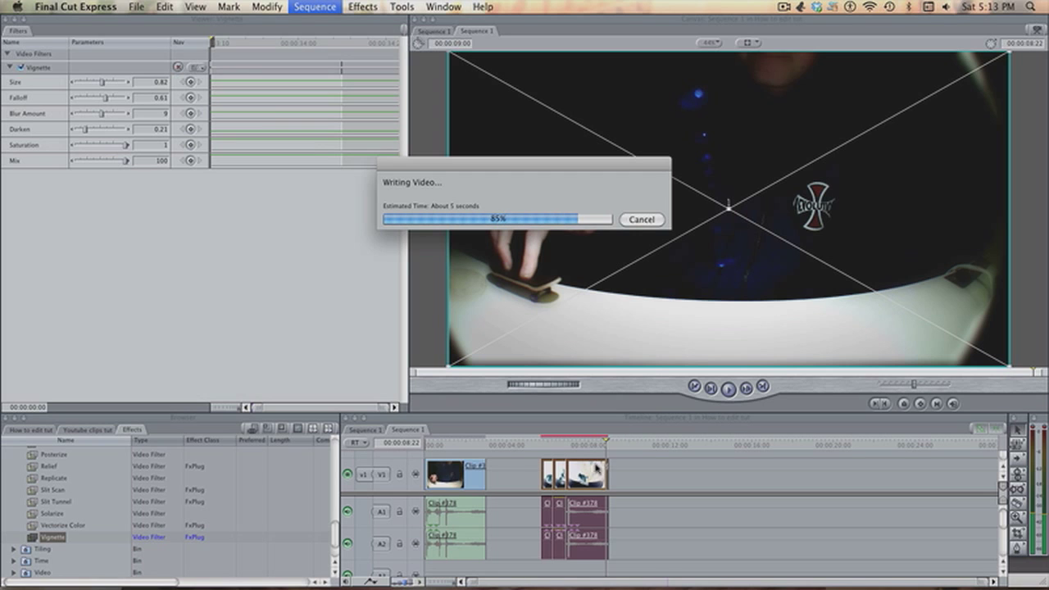
{"action": "left_click_drag", "start_coordinate": [592, 447], "coordinate": [564, 448]}
{"action": "key", "text": "space"}
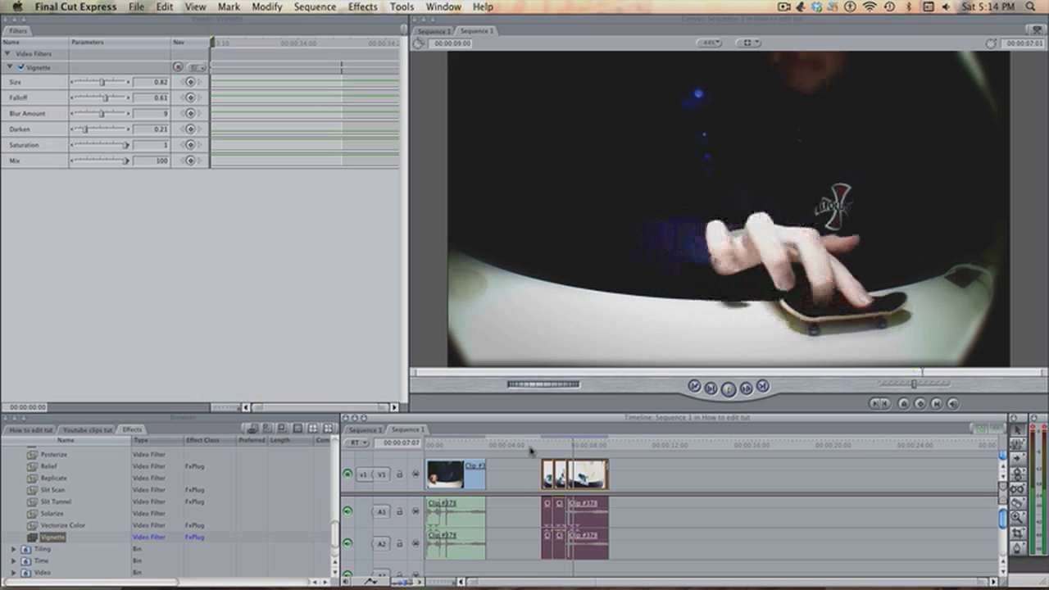
{"action": "key", "text": "space"}
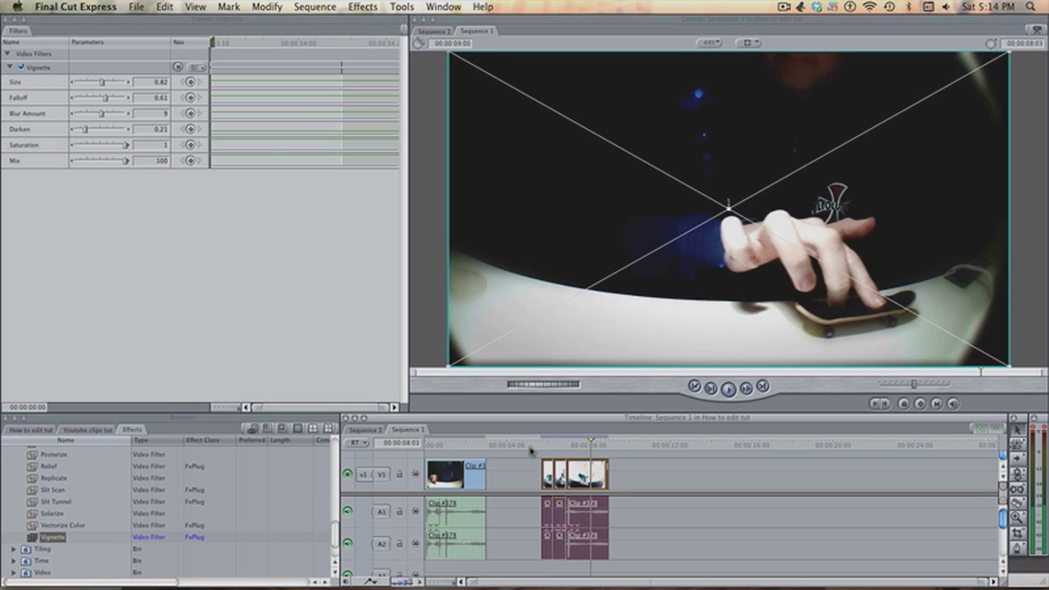
Step: Open Clip #378 in the Viewer and bring up its Color Corrector controls
{"action": "left_click", "coordinate": [665, 480]}
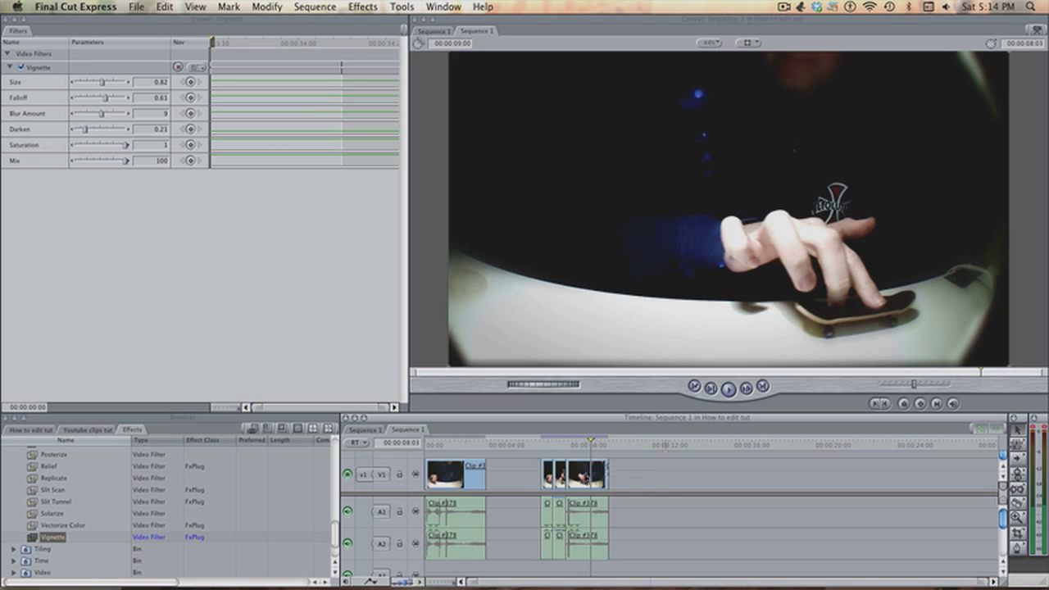
{"action": "double_click", "coordinate": [586, 474]}
{"action": "left_click", "coordinate": [136, 32]}
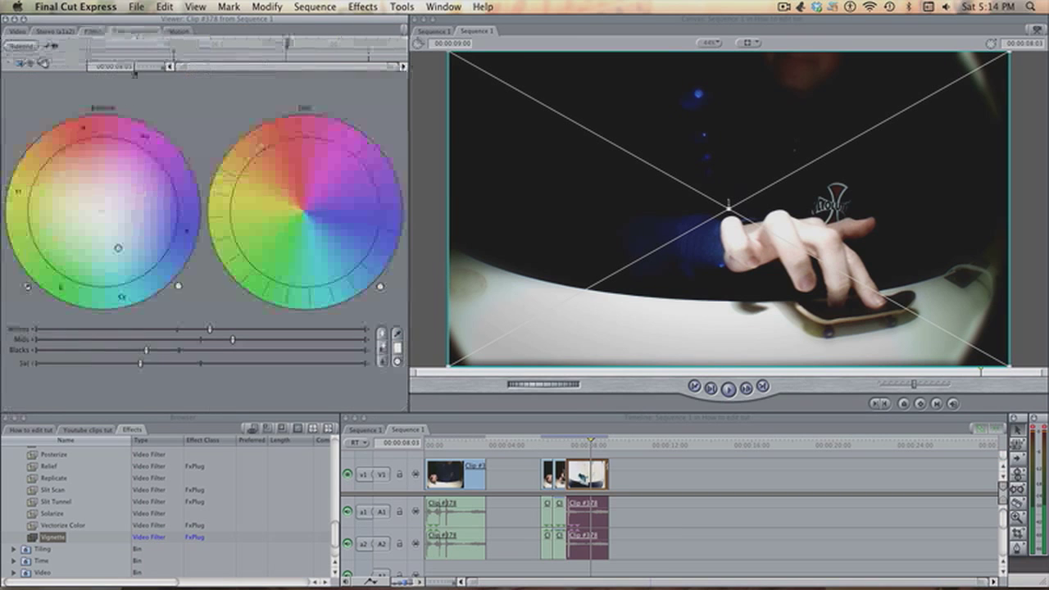
Step: Push saturation to maximum, pull it nearly grey, then try a colour-balance shift and undo it
{"action": "left_click_drag", "start_coordinate": [140, 364], "coordinate": [395, 358]}
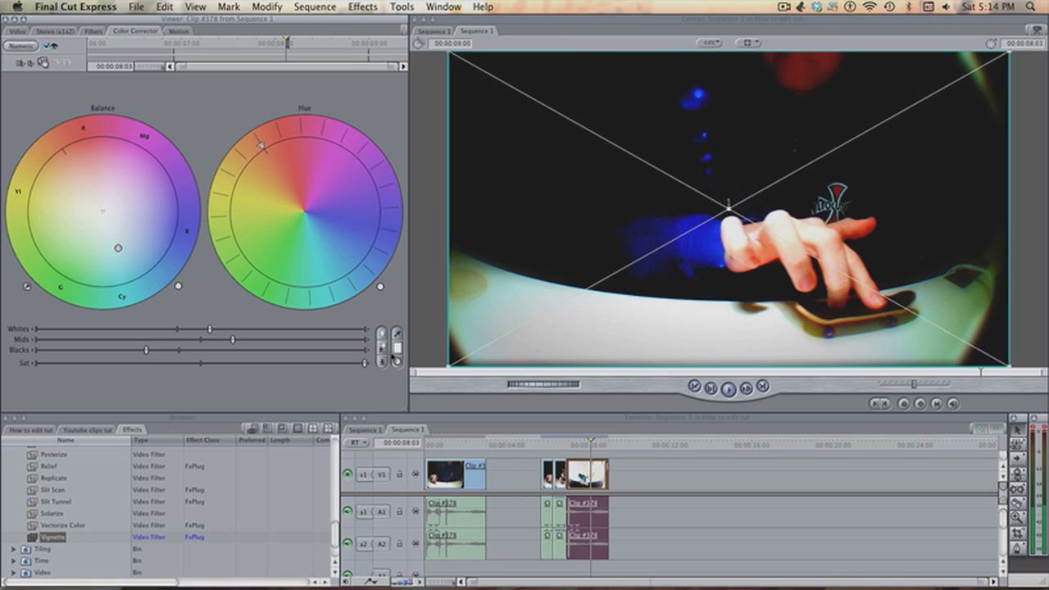
{"action": "left_click_drag", "start_coordinate": [365, 363], "coordinate": [158, 372]}
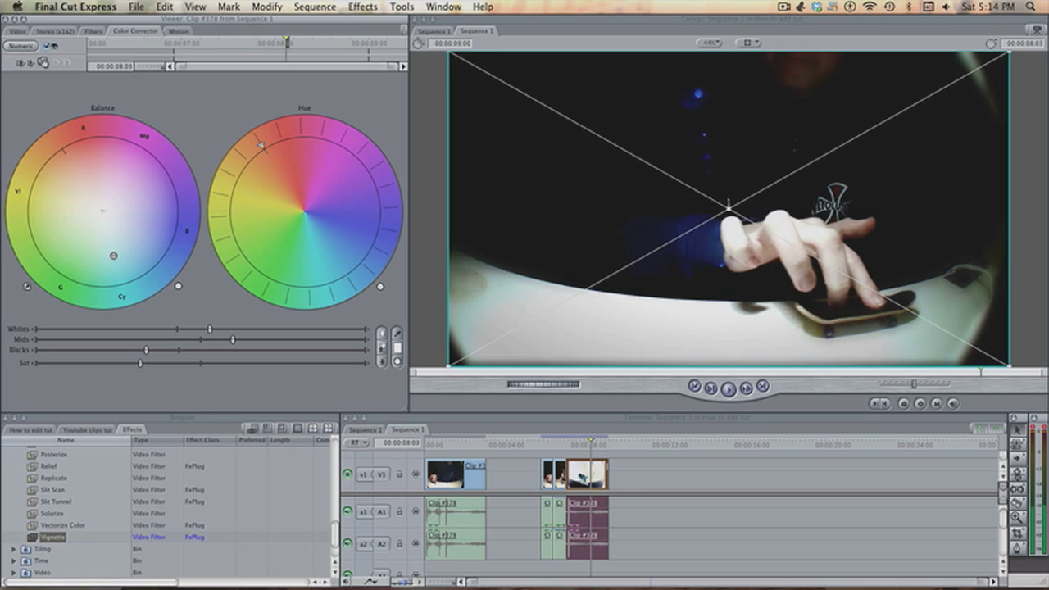
{"action": "left_click_drag", "start_coordinate": [112, 259], "coordinate": [119, 255]}
{"action": "key", "text": "super+z"}
Step: Select the clips following the gap and return the playhead to the sequence start
{"action": "left_click_drag", "start_coordinate": [617, 453], "coordinate": [493, 476]}
{"action": "left_click", "coordinate": [437, 448]}
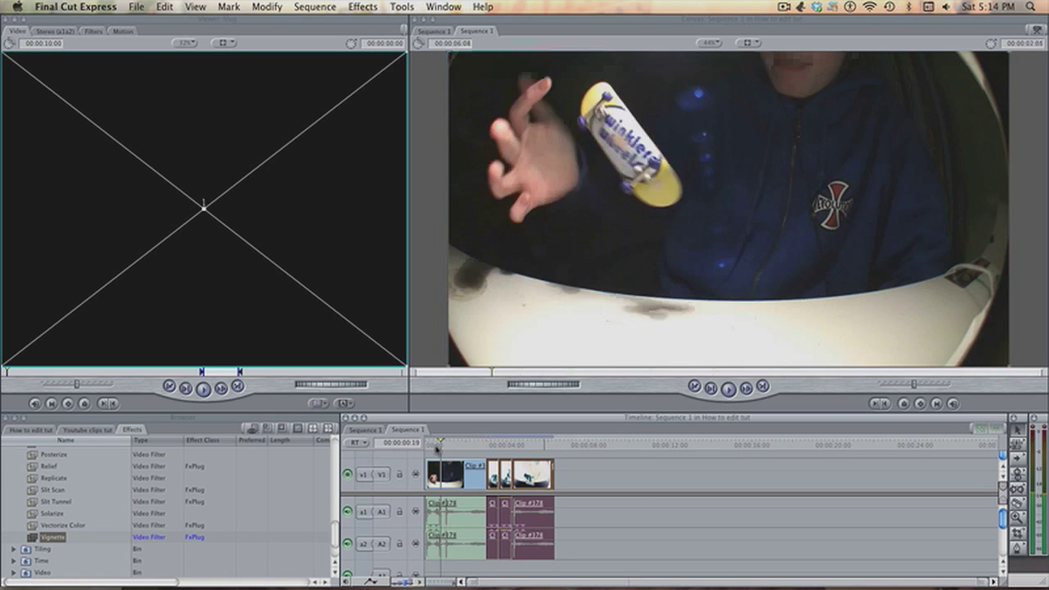
{"action": "left_click_drag", "start_coordinate": [437, 447], "coordinate": [412, 448]}
Step: Play the sequence from the beginning, stop, then scrub from about 3 seconds past the clips' end
{"action": "key", "text": "space"}
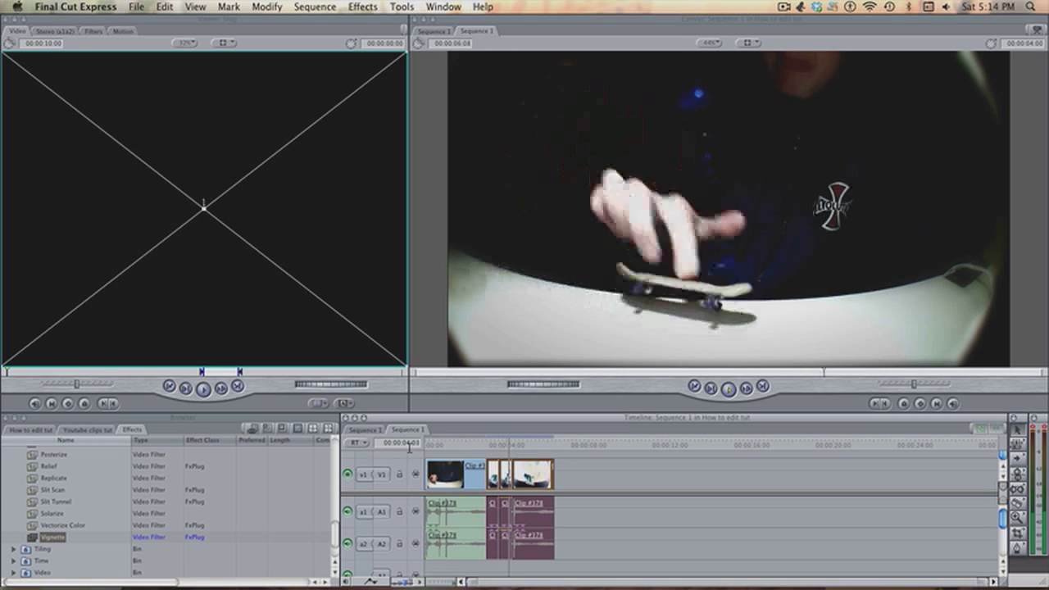
{"action": "key", "text": "space"}
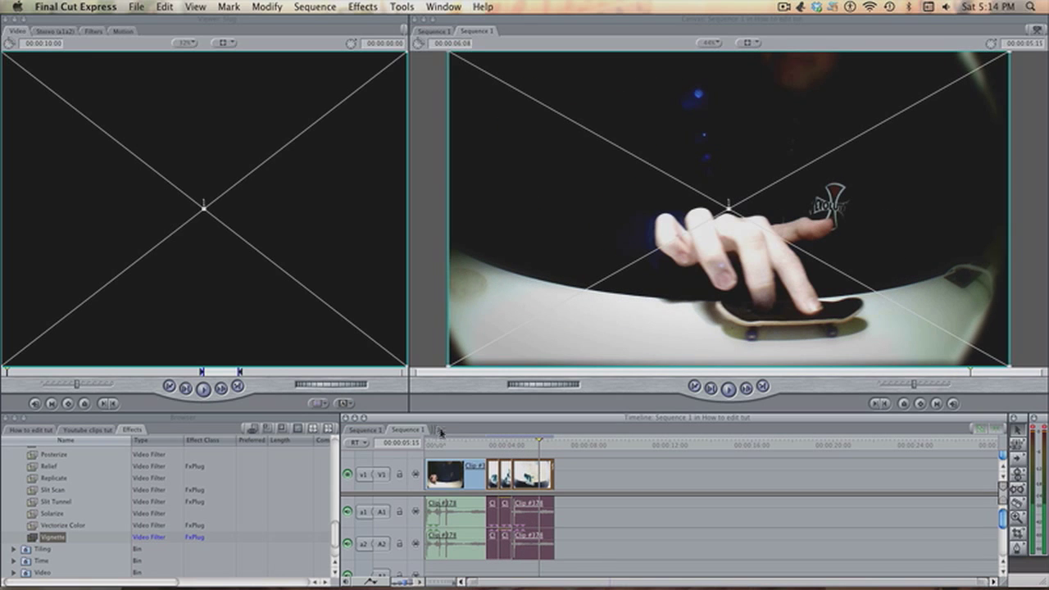
{"action": "left_click_drag", "start_coordinate": [490, 444], "coordinate": [509, 443]}
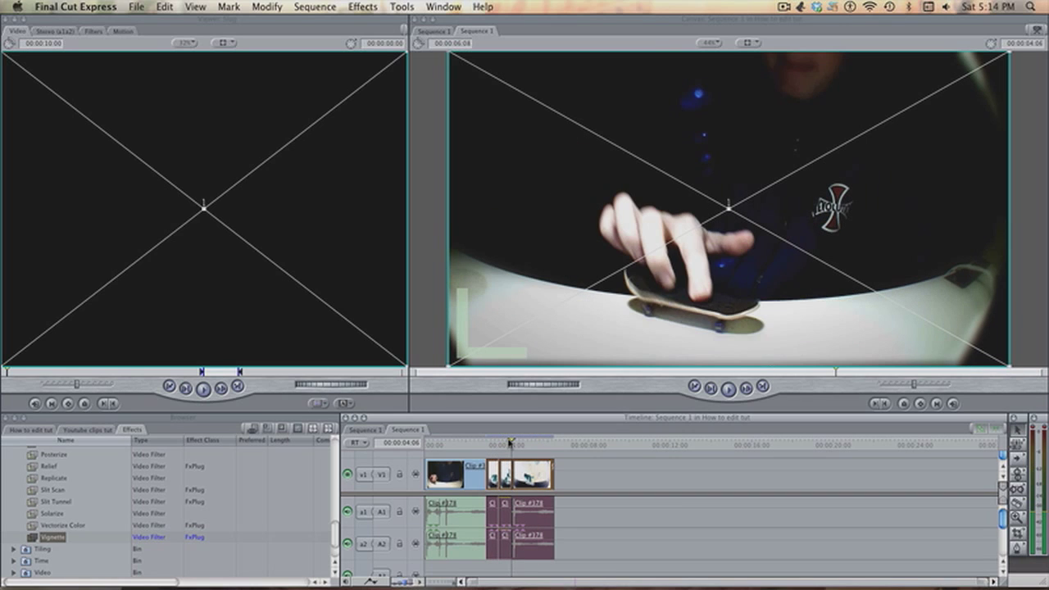
{"action": "left_click_drag", "start_coordinate": [510, 443], "coordinate": [394, 446]}
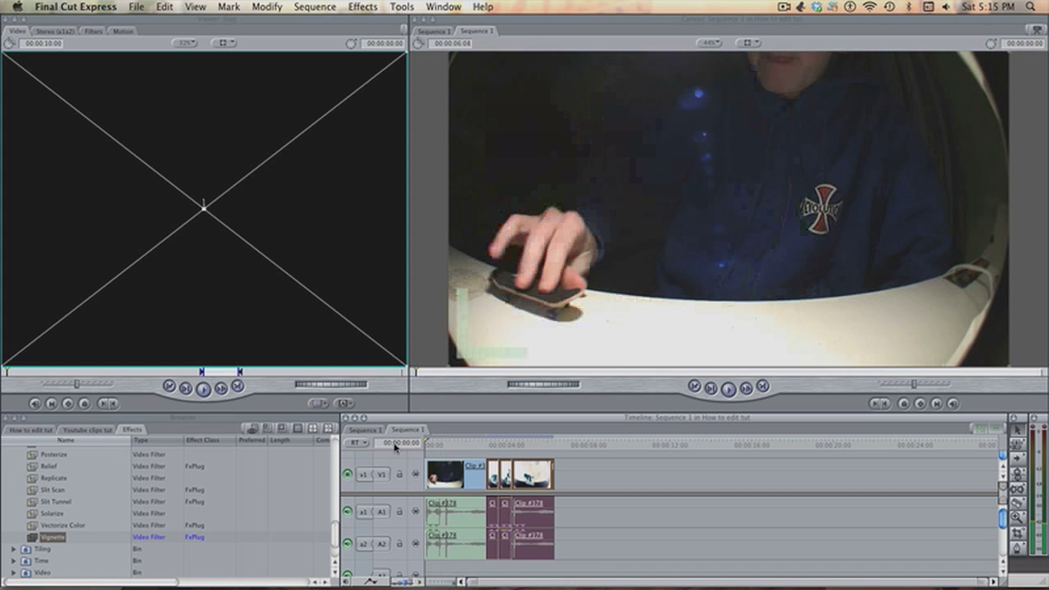
Step: Play Sequence 1 in the Canvas from the beginning to review the full edit
{"action": "key", "text": "space"}
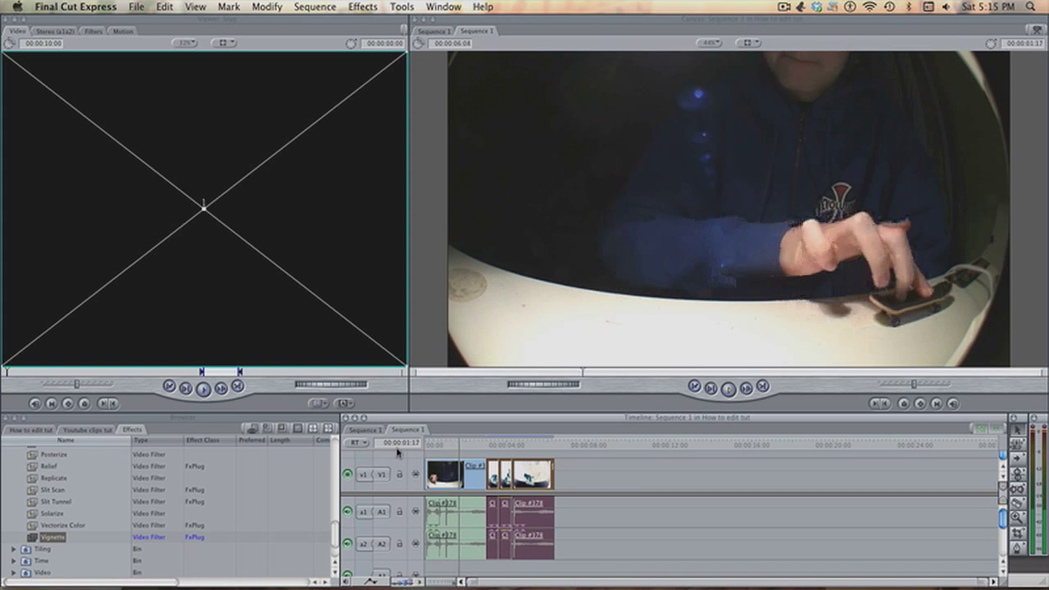